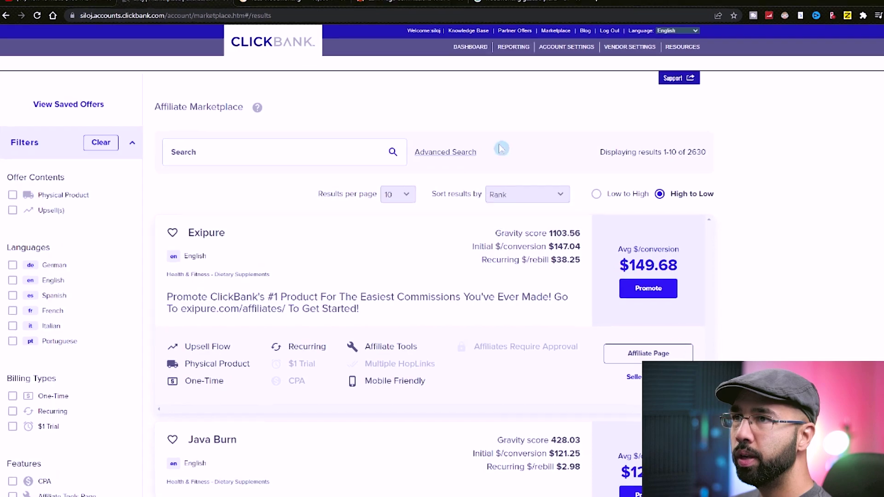
- Open the Top Offers of the ClickBank affiliate marketplace and browse the listed products
click(653, 55)
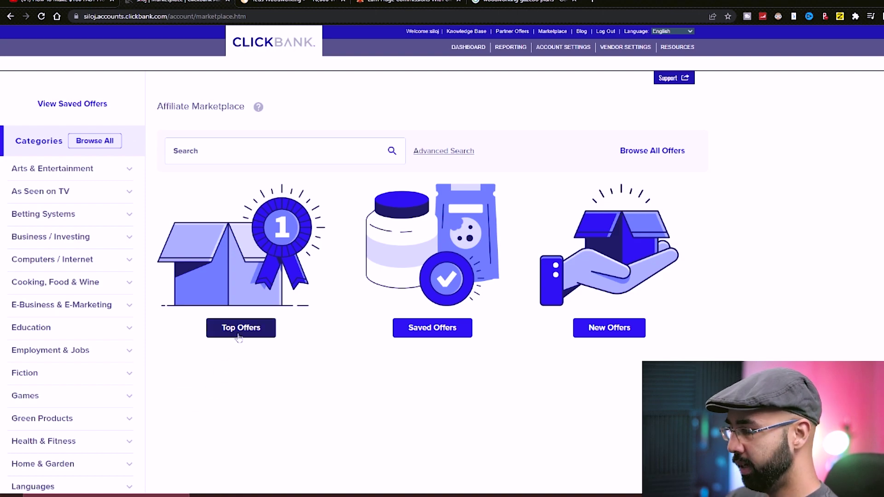
click(239, 335)
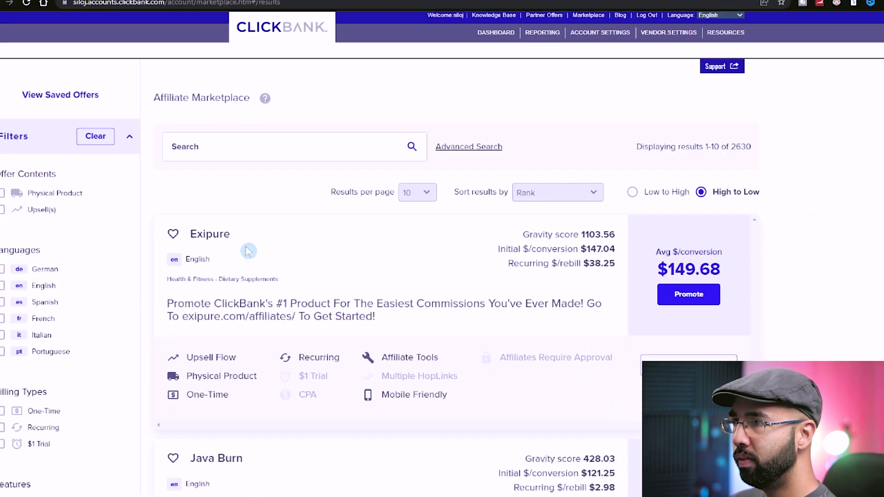
scroll(248, 251, down, 8)
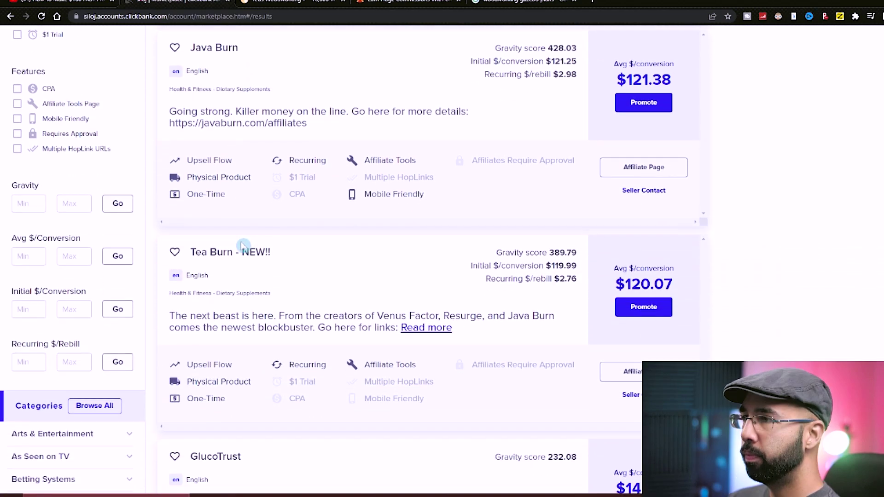
scroll(242, 245, down, 10)
scroll(240, 252, down, 10)
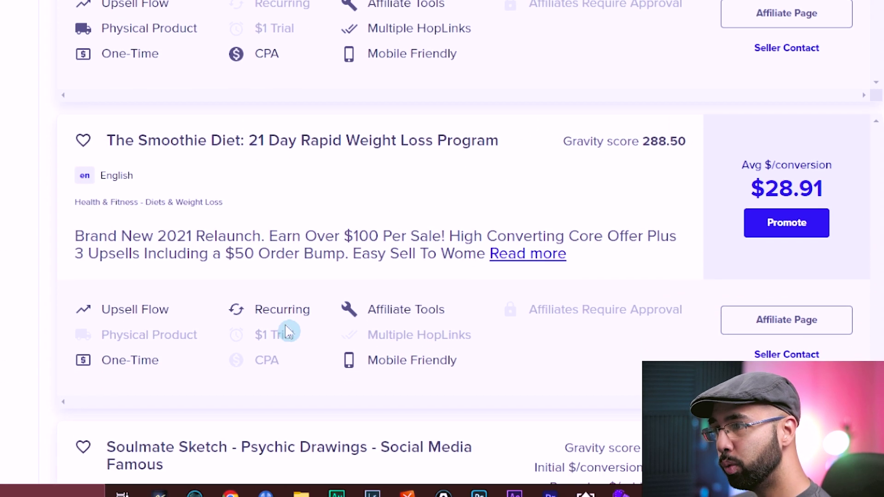
- Create a HopLink for The Smoothie Diet: 21 Day Rapid Weight Loss Program, leaving the tracking ID empty
drag(302, 314, 239, 311)
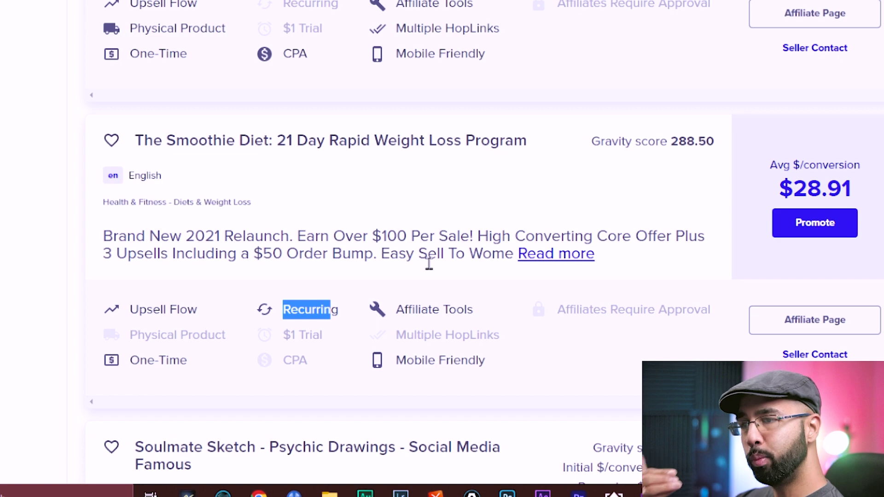
click(804, 230)
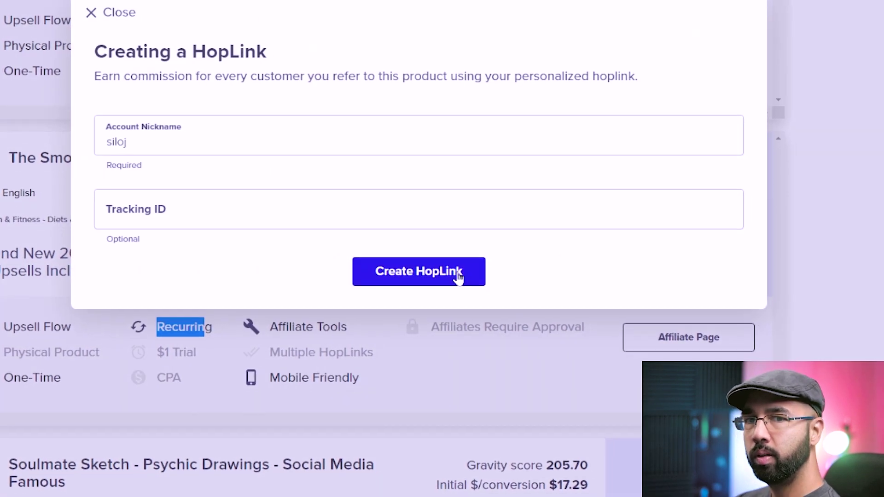
click(441, 268)
click(700, 283)
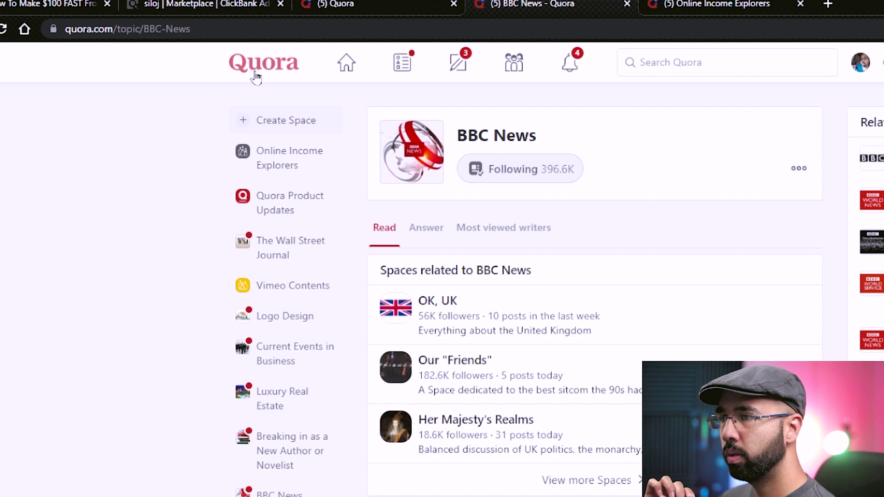
- Search Quora for "smoothie" and filter the results to questions from the past year
click(706, 62)
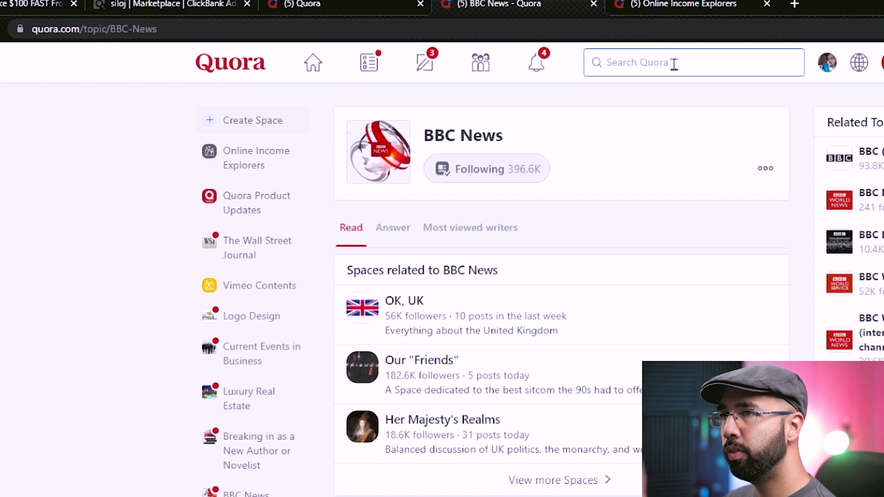
text(smoothie)
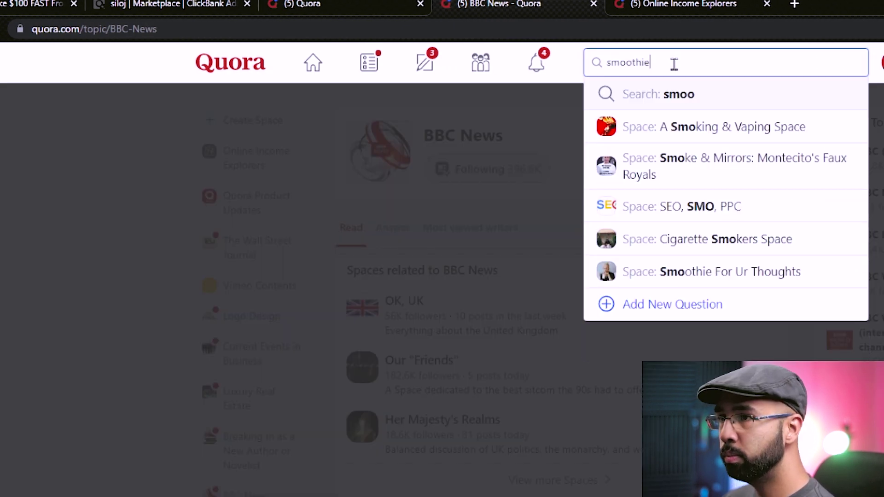
key(Return)
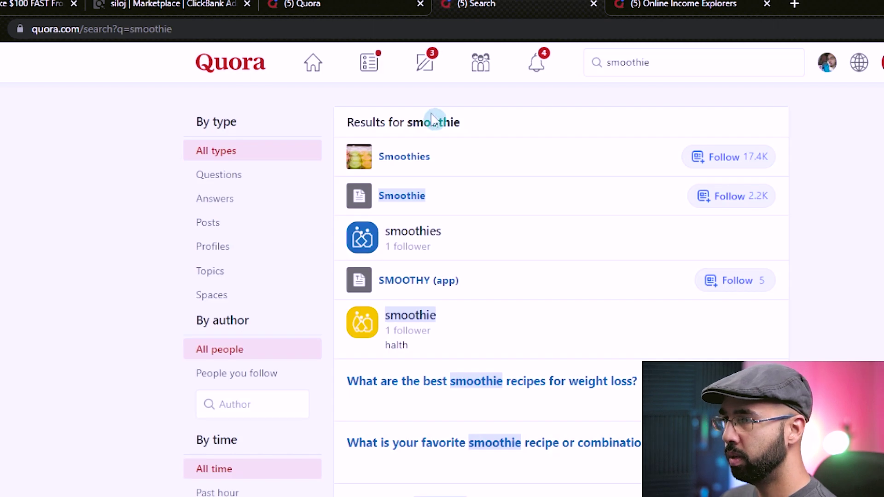
click(220, 178)
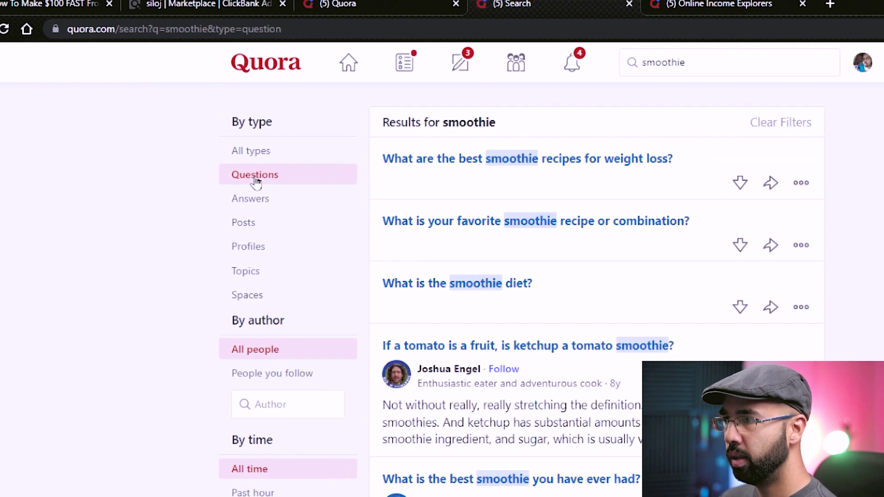
scroll(251, 276, down, 5)
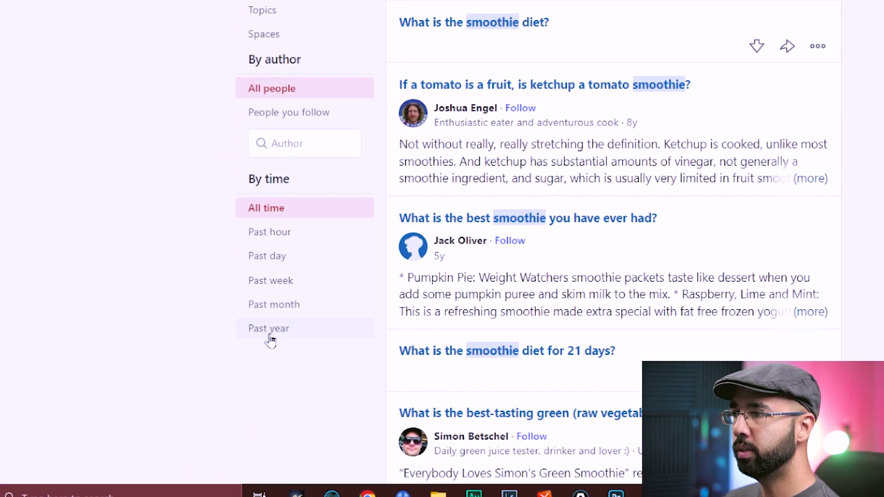
click(270, 336)
scroll(515, 55, up, 5)
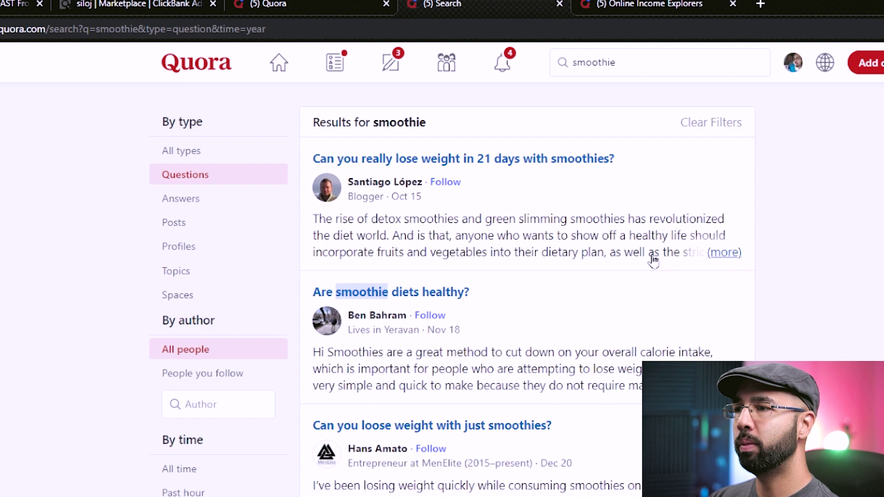
scroll(336, 296, down, 3)
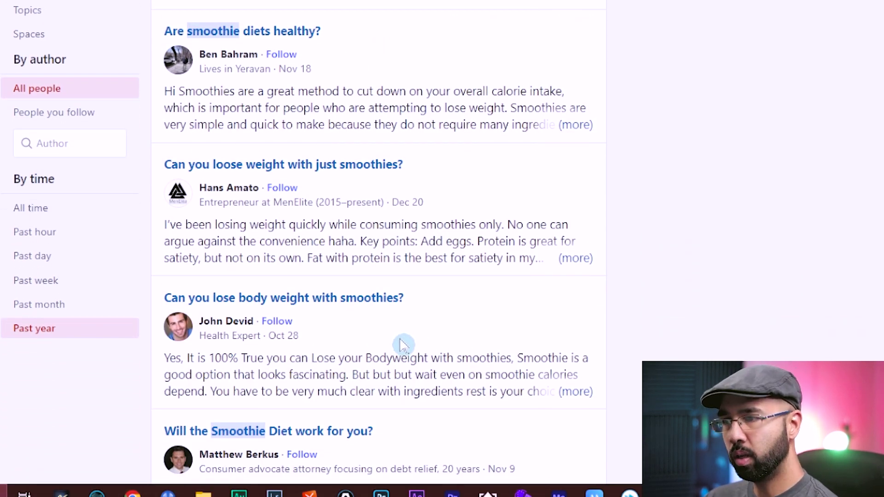
scroll(401, 349, down, 3)
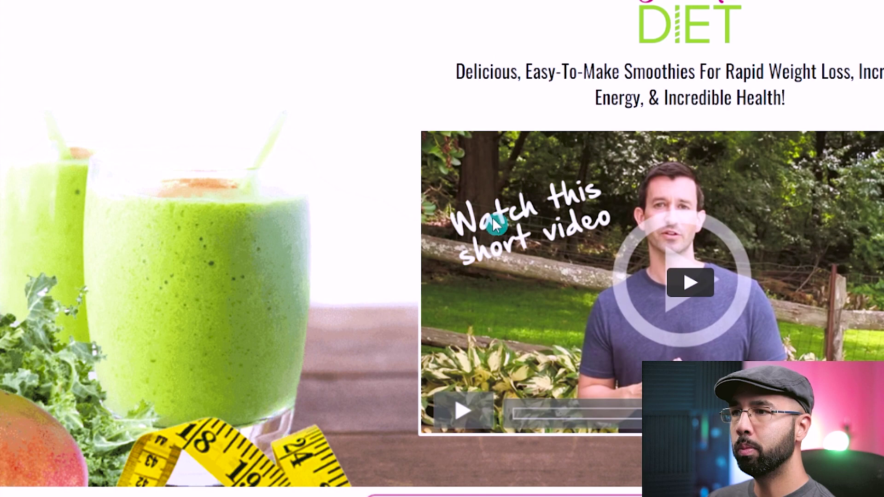
- Play the video on The Smoothie Diet sales page and review the offer and customer testimonials
click(748, 298)
scroll(598, 346, down, 8)
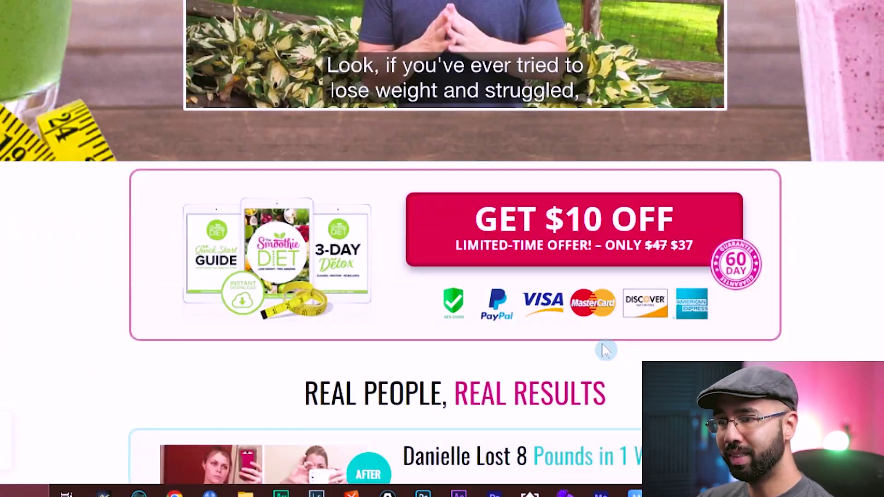
scroll(594, 343, down, 5)
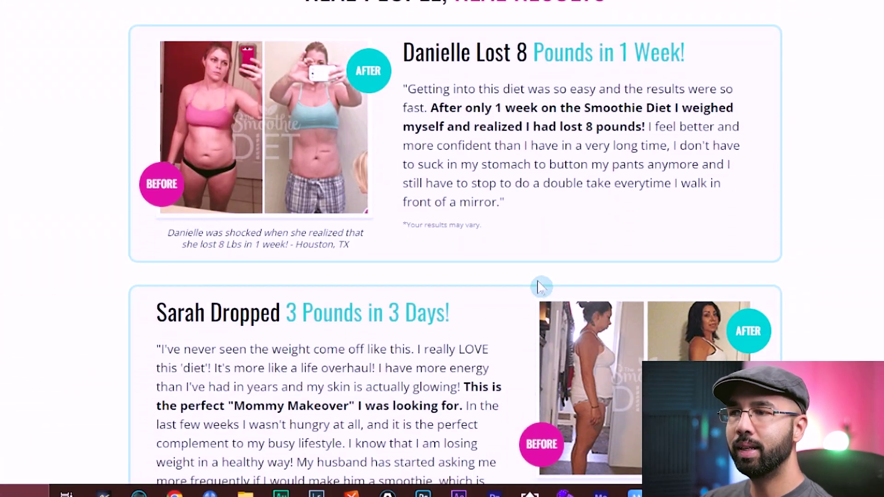
scroll(677, 290, down, 3)
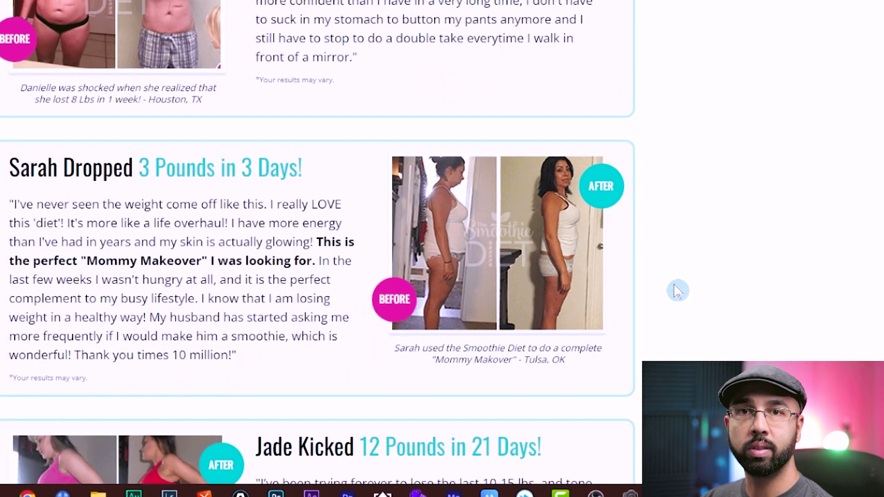
scroll(677, 350, up, 10)
scroll(677, 351, down, 3)
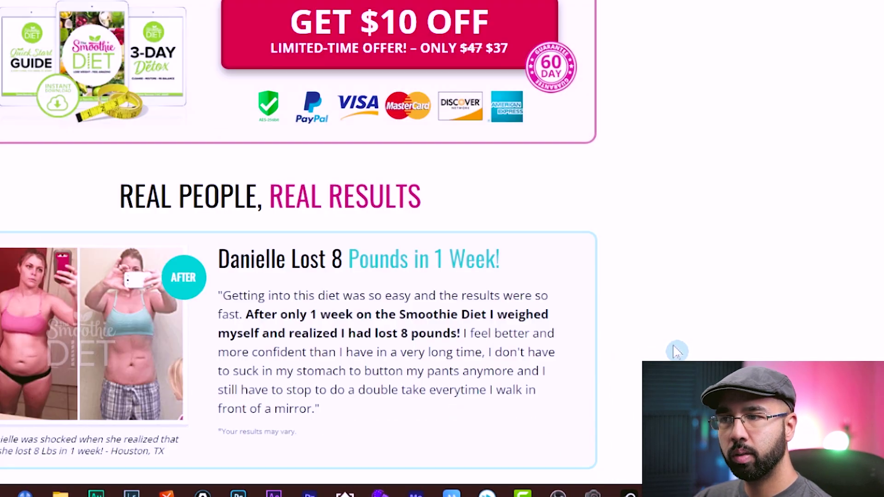
scroll(676, 351, down, 15)
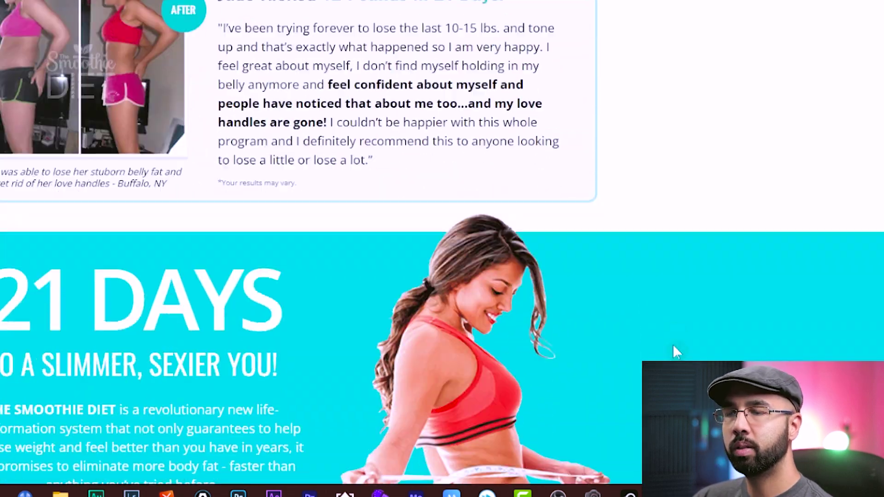
scroll(674, 353, down, 20)
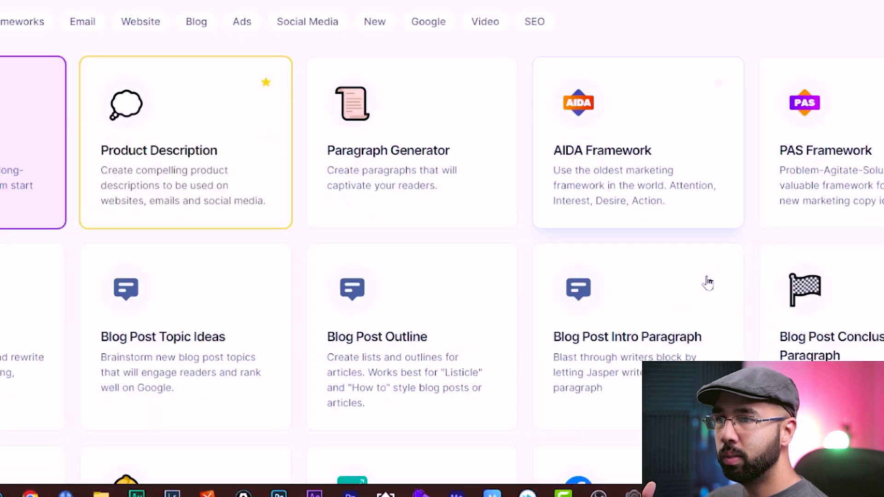
- Look through Jasper's template library and open the Content Improver template
scroll(708, 283, down, 10)
scroll(702, 275, down, 15)
scroll(705, 275, down, 10)
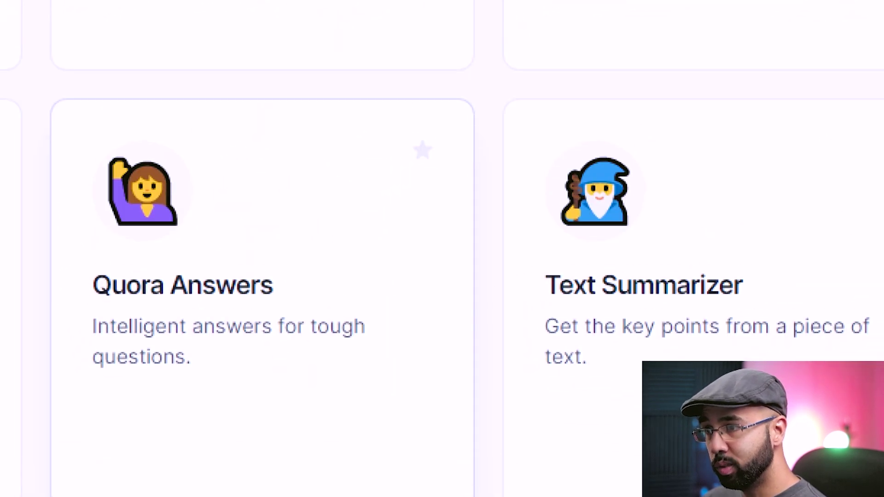
scroll(253, 427, up, 5)
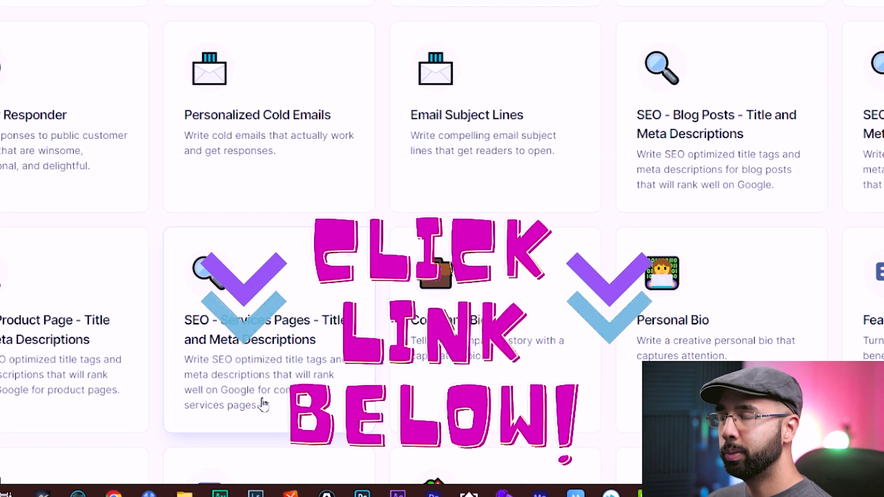
scroll(300, 378, up, 5)
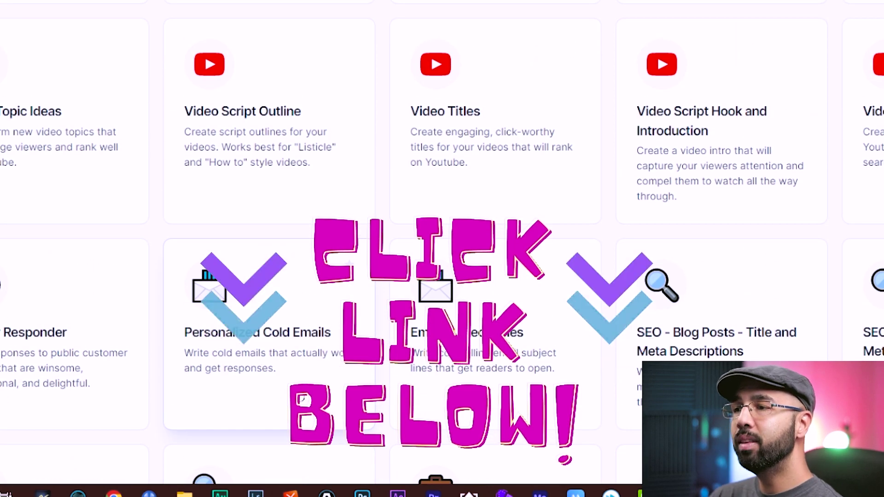
scroll(312, 389, up, 10)
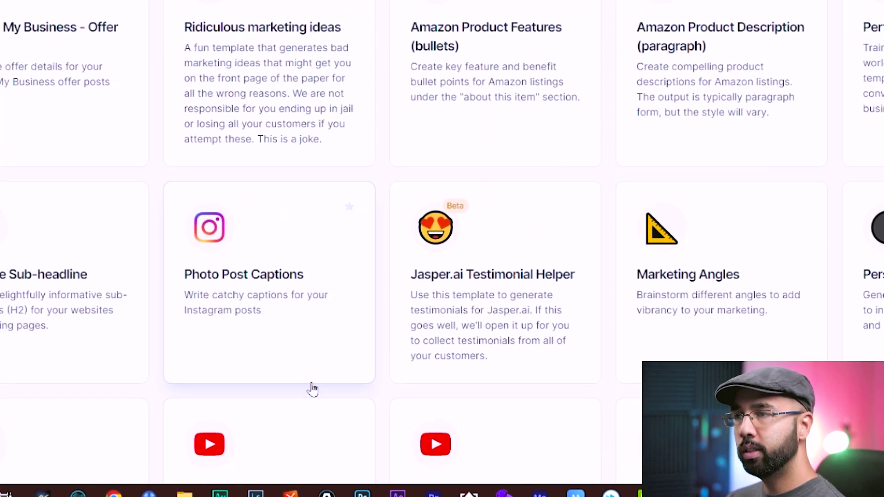
scroll(313, 389, down, 5)
scroll(308, 402, up, 15)
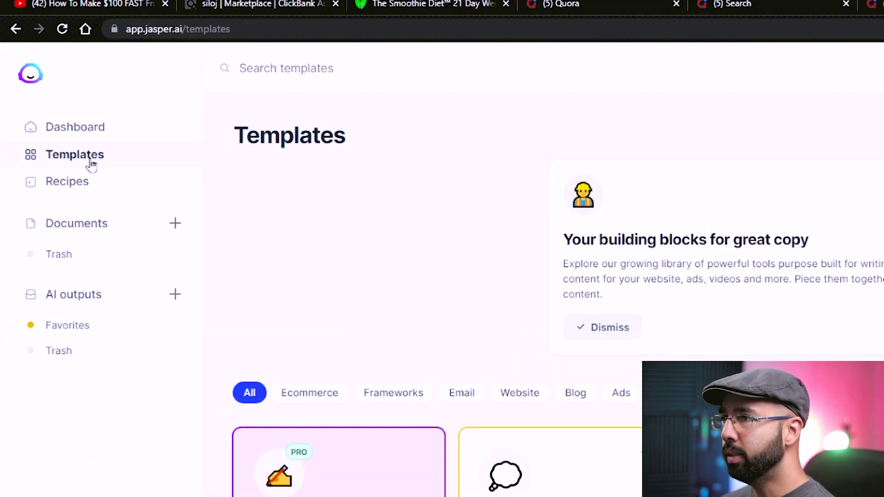
scroll(355, 305, down, 5)
click(304, 272)
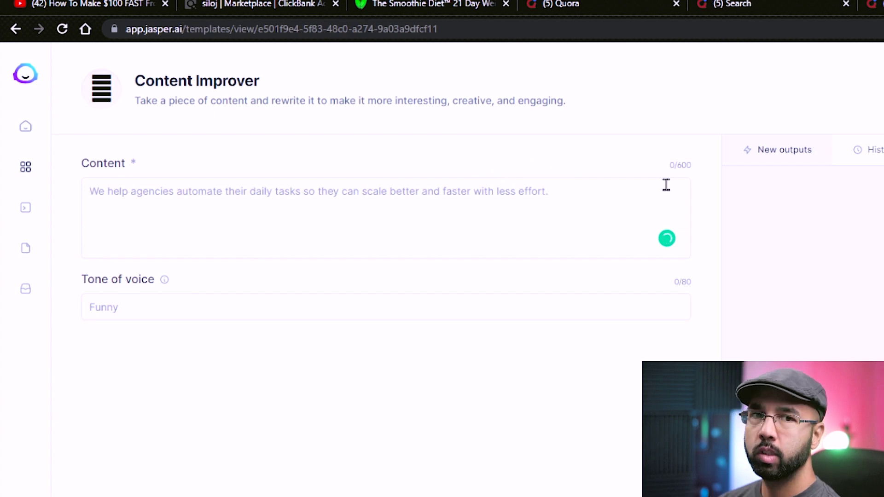
- Open the Quora question "Are smoothie diets healthy?" and copy the main paragraph of the answer dated Nov 18
click(768, 3)
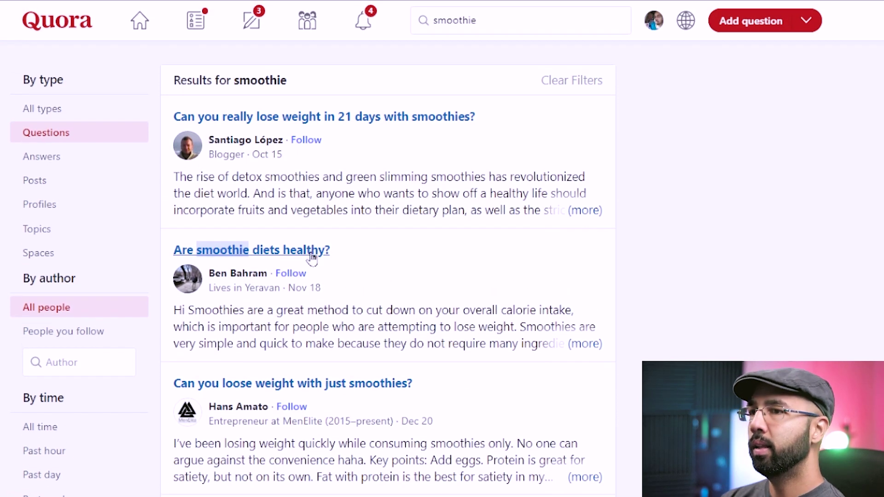
click(312, 258)
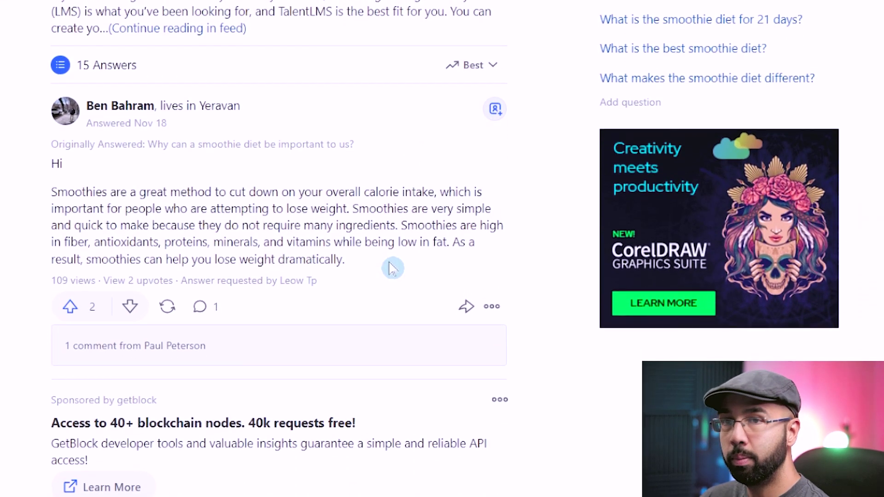
drag(394, 330, 257, 325)
drag(256, 253, 95, 199)
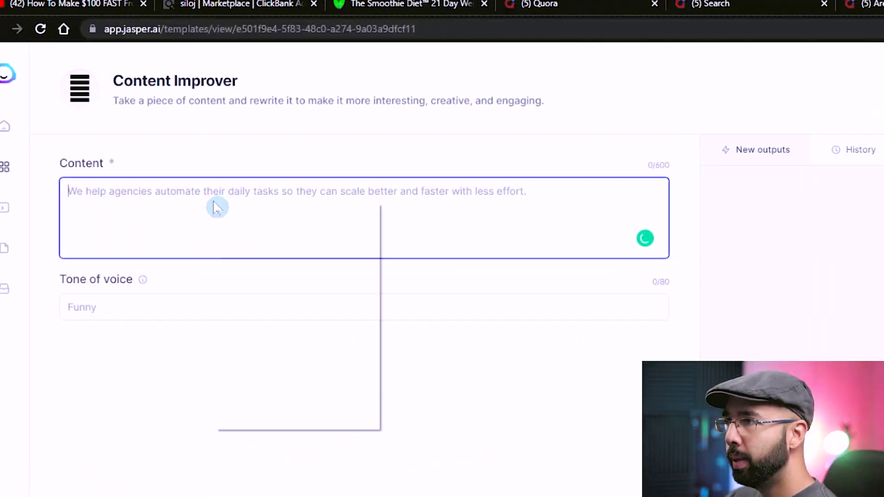
- Paste the copied Quora answer as the Content Improver's content in Jasper, generate rewrites and choose the first output
right_click(217, 206)
click(304, 259)
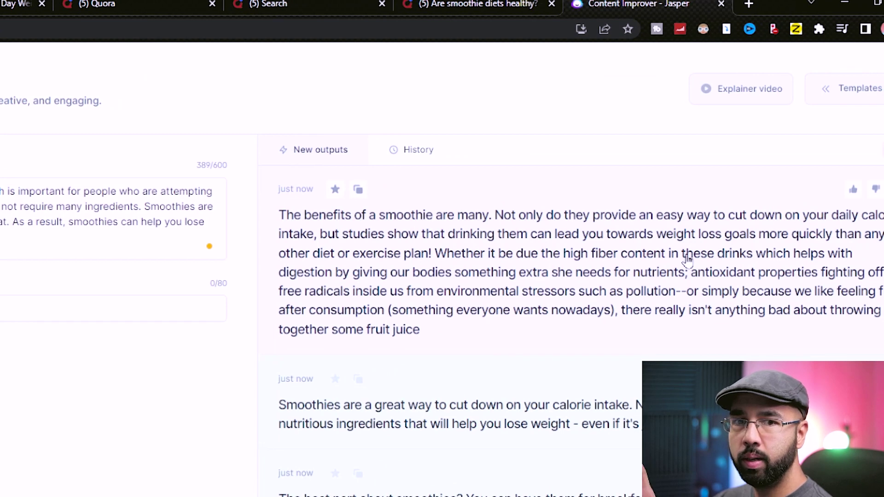
click(736, 266)
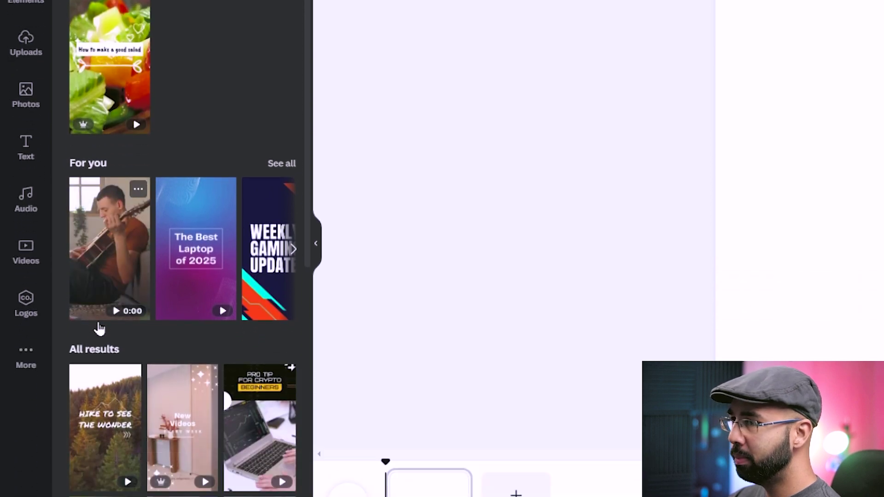
- Search the templates for "smoothie" and apply the "Mixed Berries Smoothie Recipe" page of the berry template to the first page
scroll(97, 485, down, 10)
scroll(110, 398, down, 1)
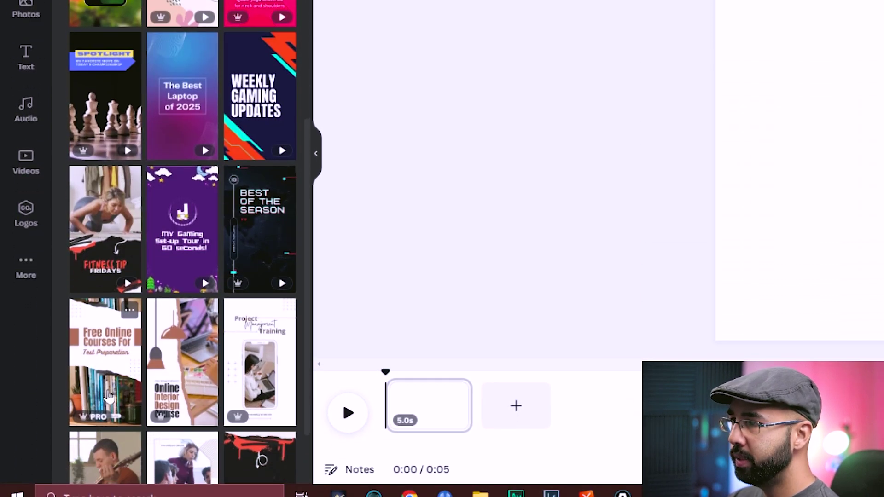
scroll(181, 355, up, 11)
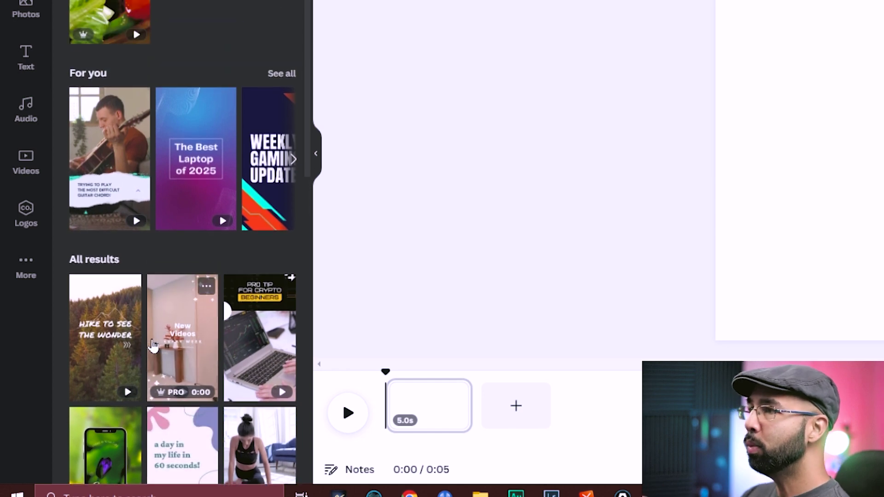
click(175, 97)
text(smoothie)
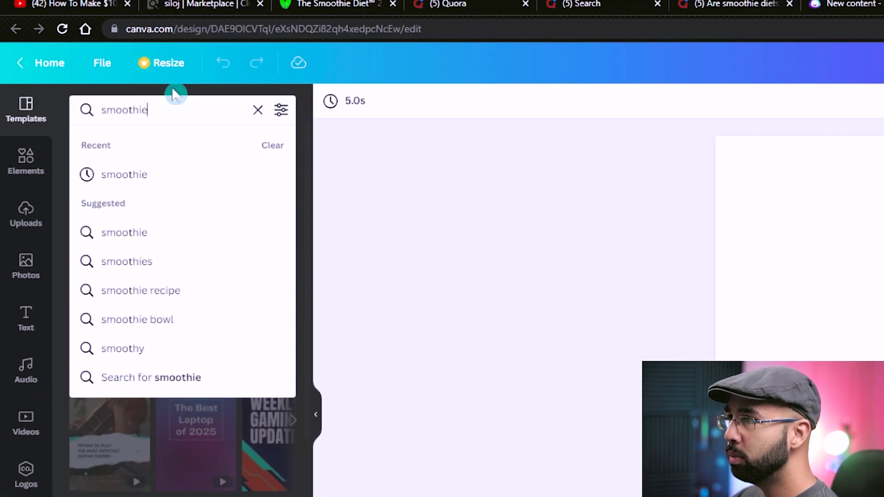
key(Return)
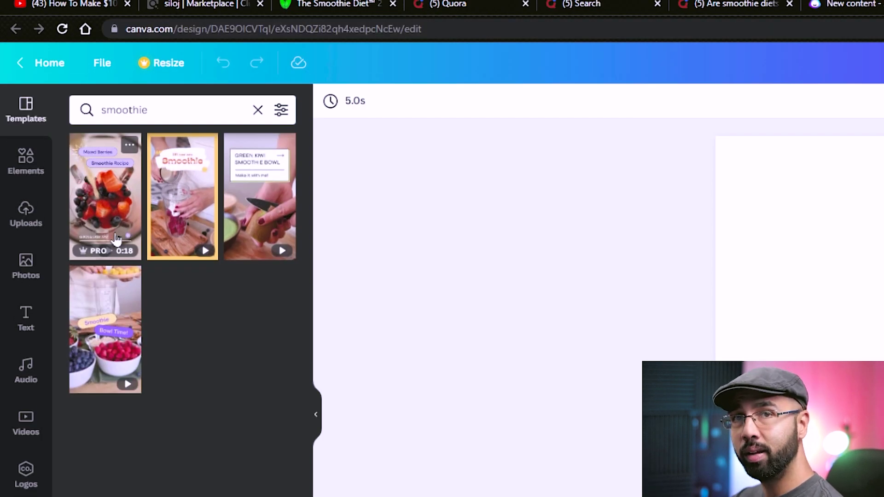
click(87, 239)
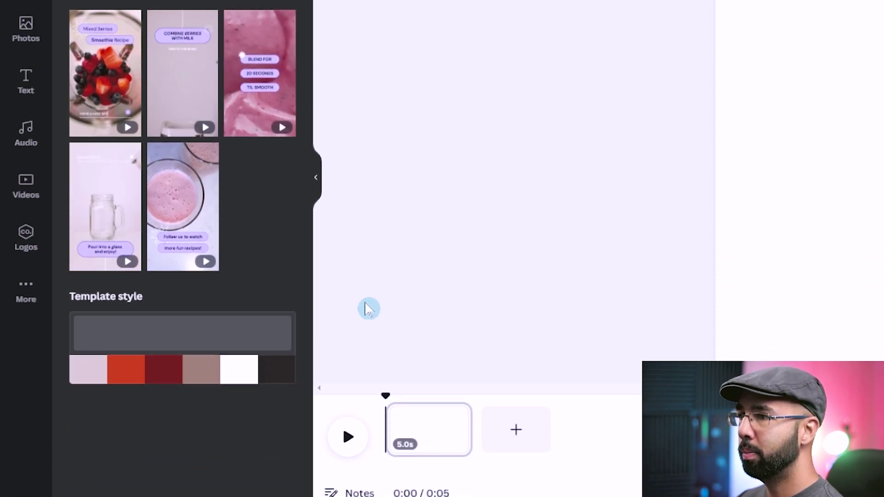
click(108, 81)
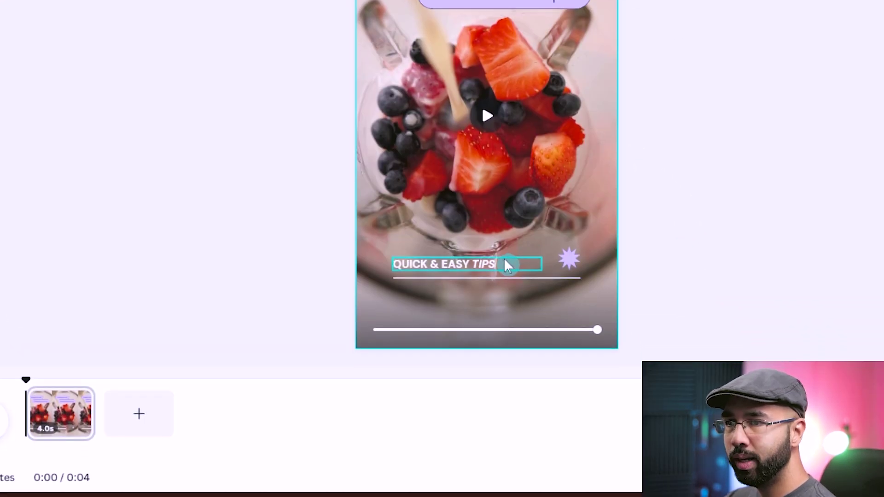
- Replace the first page's texts with "Are Smoothie Diets Healthy?", "Could THIS" and "Help Lose Weight?", fitting the "Are Smoothie Diets Healthy?" line on one row
click(508, 265)
click(501, 262)
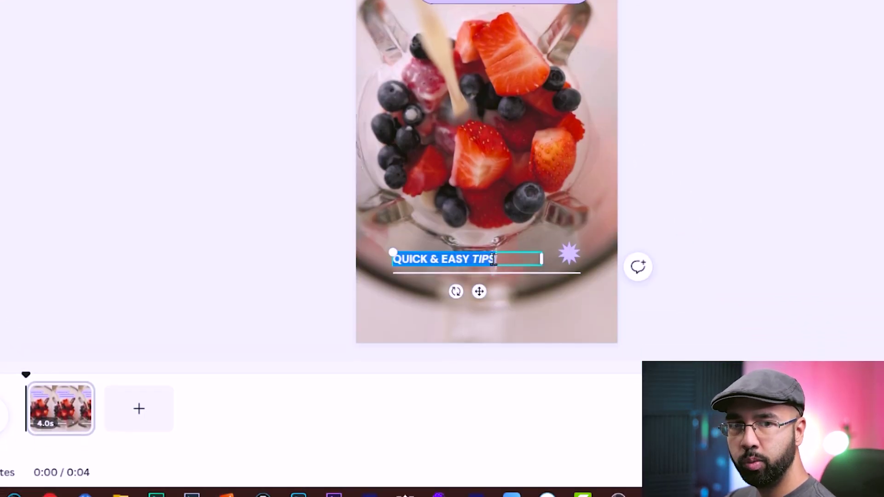
text(Are)
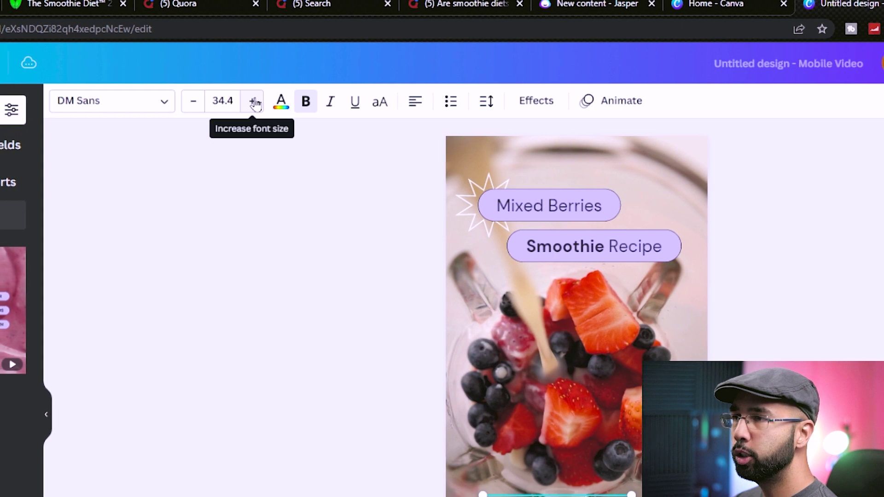
click(536, 107)
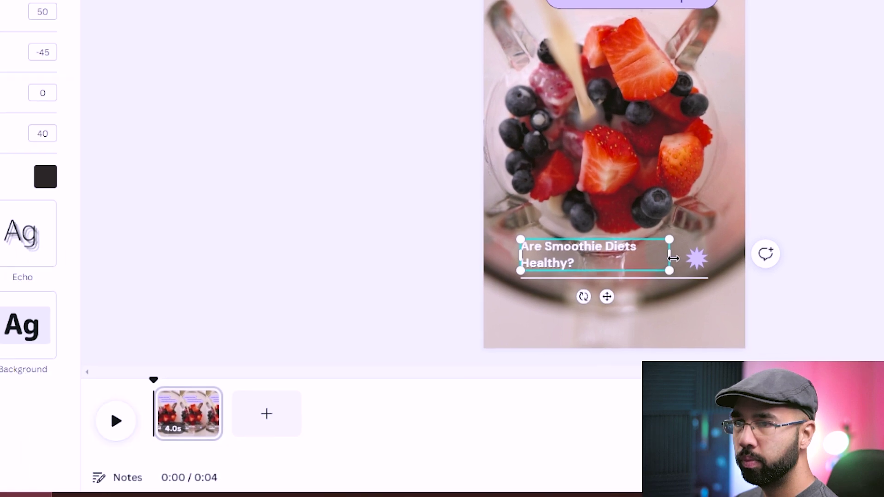
drag(753, 277, 783, 272)
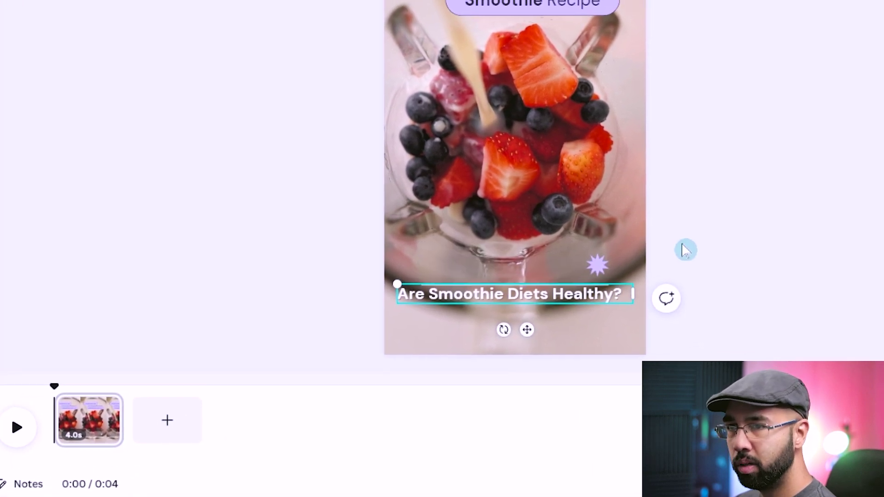
double_click(481, 6)
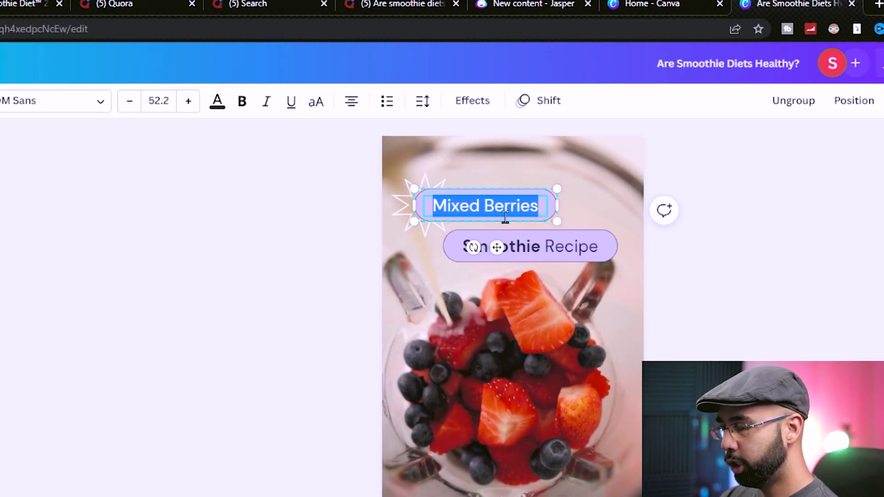
text(Help Lose WEight?)
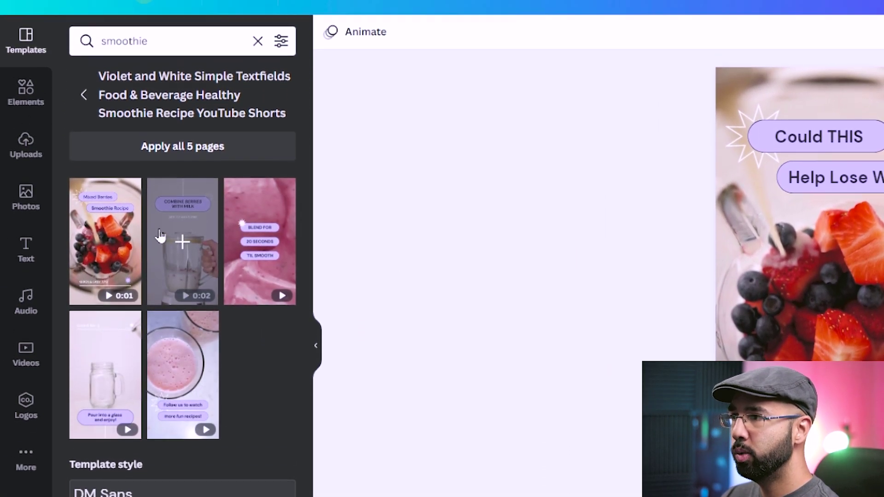
- Add the template's "Combine berries with milk" and "Blend for 20 seconds 'til smooth" pages as the second and third clips
drag(170, 232, 507, 407)
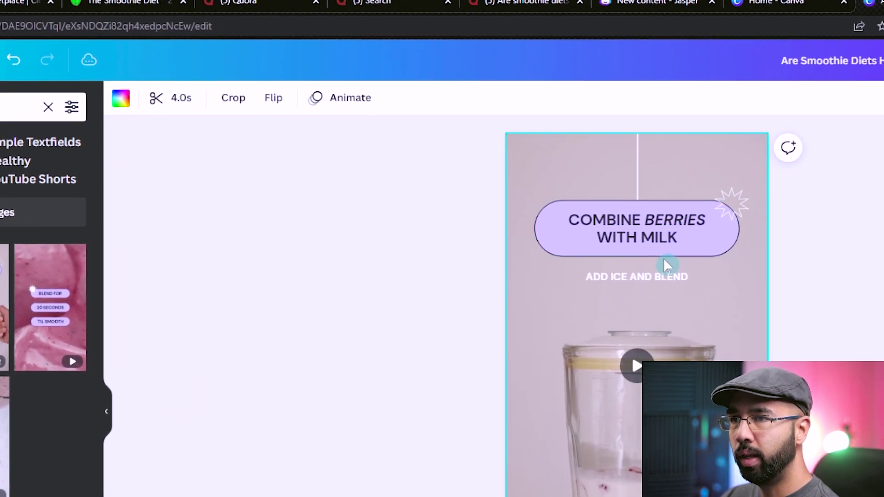
drag(50, 307, 593, 416)
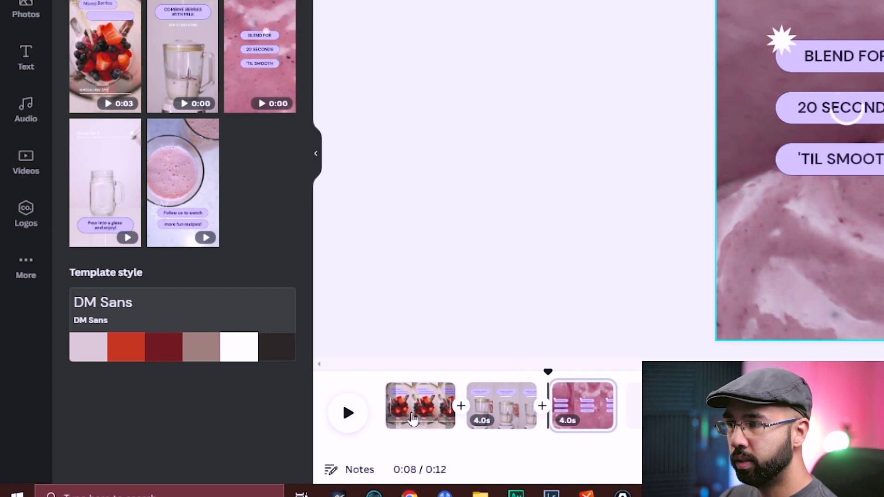
click(351, 413)
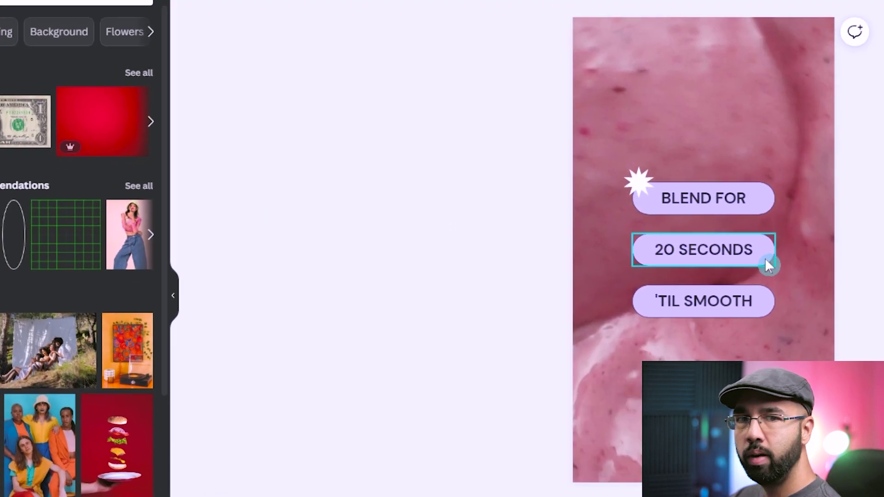
- Replace the third page's pink background with the green smoothie stock video and trim the clip to 4.9 seconds
click(500, 91)
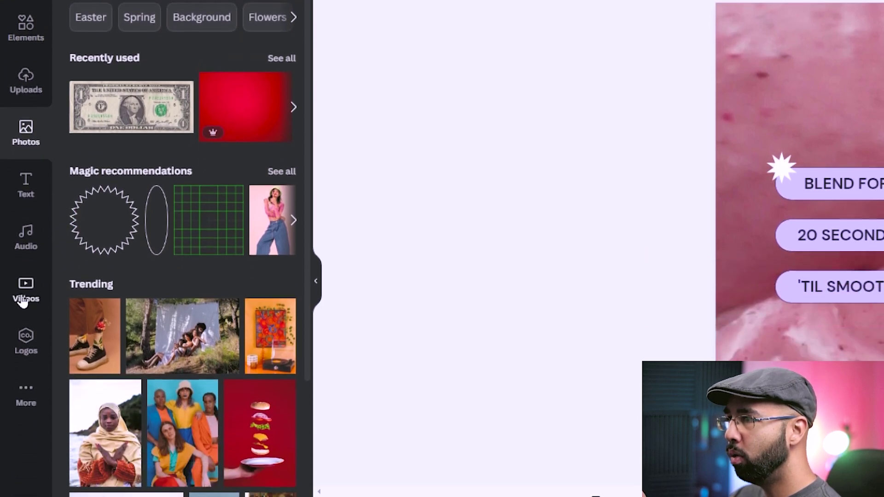
click(24, 374)
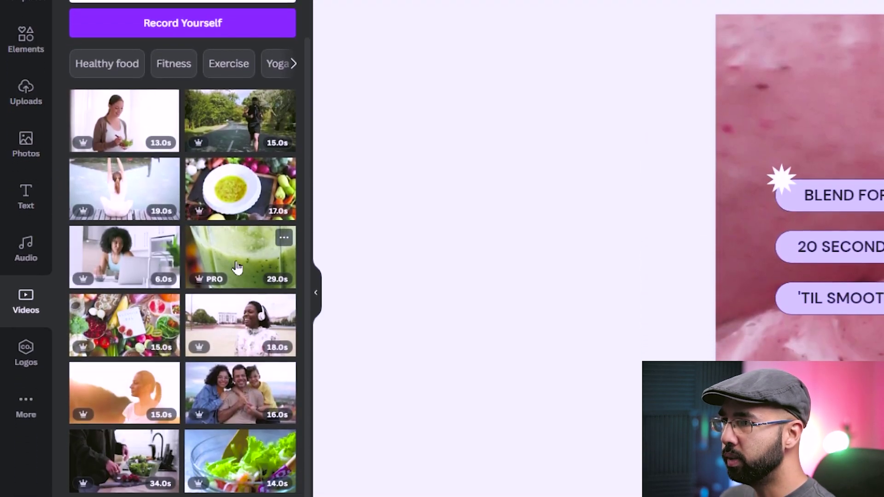
mouse_move(239, 239)
mouse_down()
mouse_move(528, 275)
mouse_move(805, 379)
mouse_move(730, 331)
mouse_up()
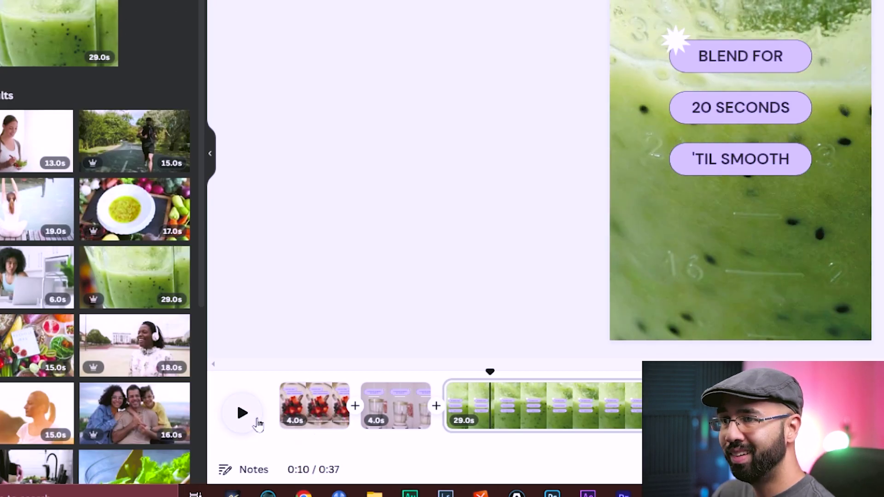
click(315, 405)
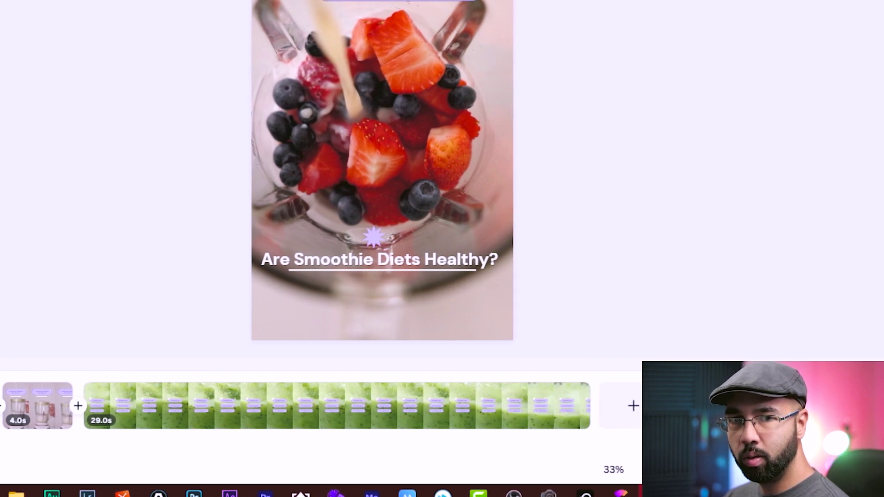
drag(586, 406, 178, 433)
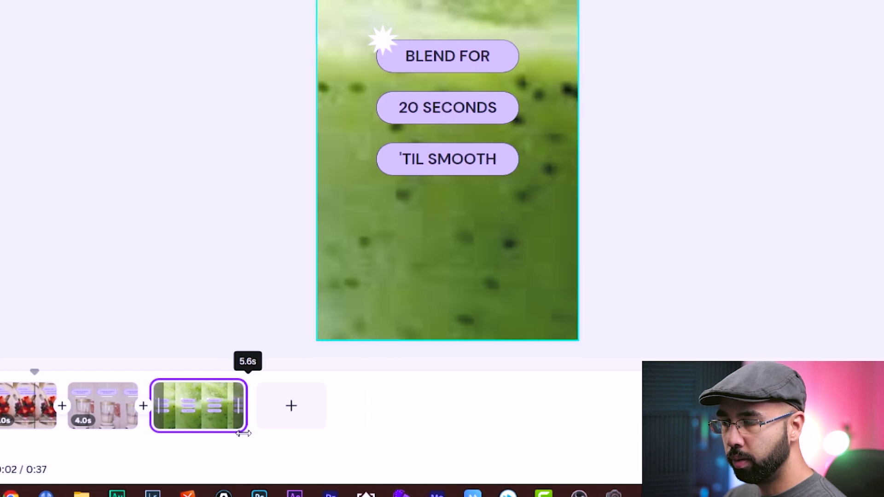
drag(241, 433, 229, 434)
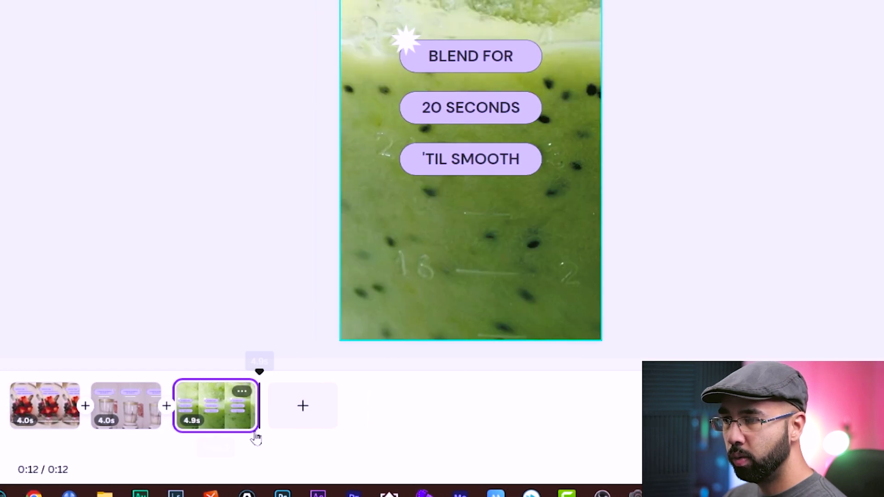
- Add a fourth page after the green smoothie clip using the template's "Follow us to watch more fun recipes!" layout
click(310, 420)
drag(177, 302, 693, 496)
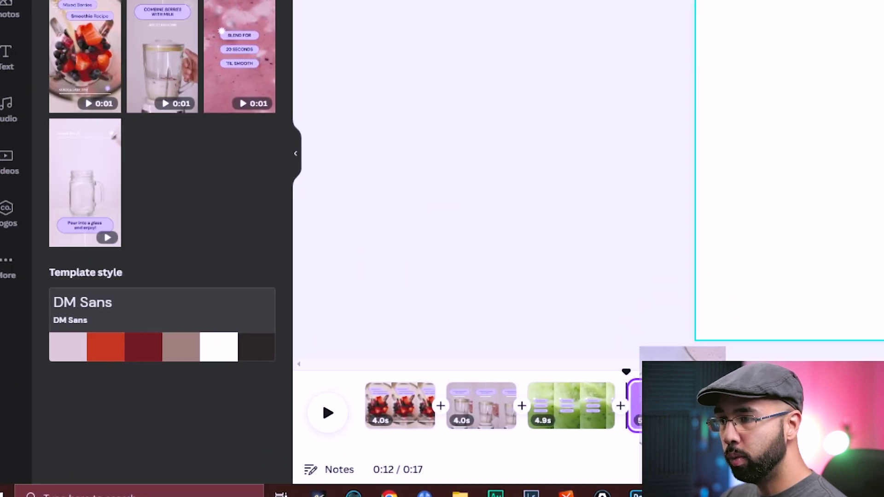
drag(683, 415, 636, 405)
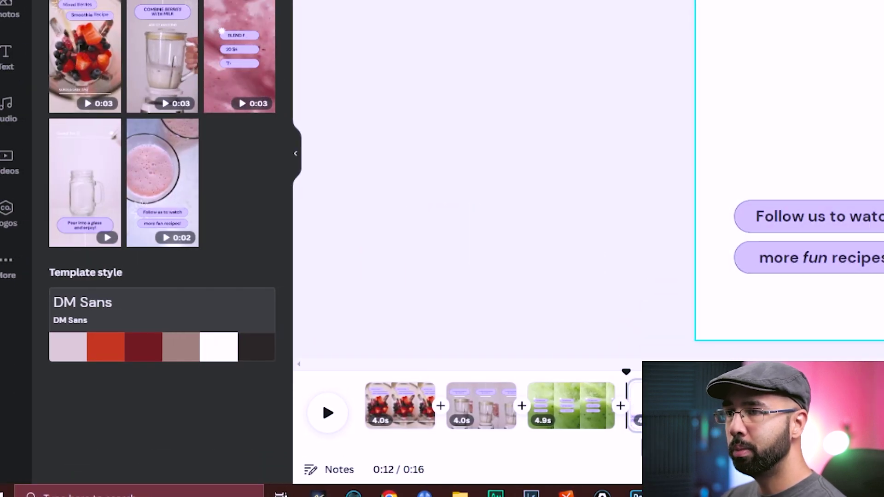
click(325, 408)
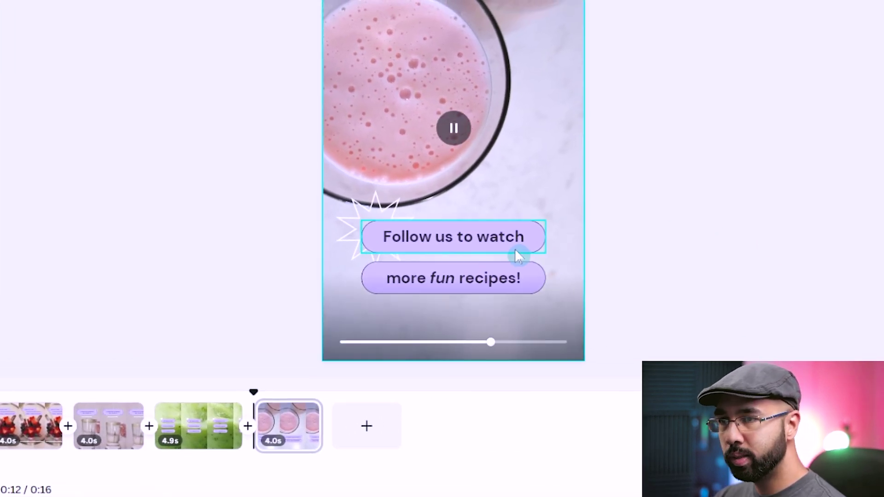
- Change the last page's two labels to "CLICK LINK IN DESCRIPTION" and "For The ULTIMATE Smoothie Diet!"
double_click(513, 251)
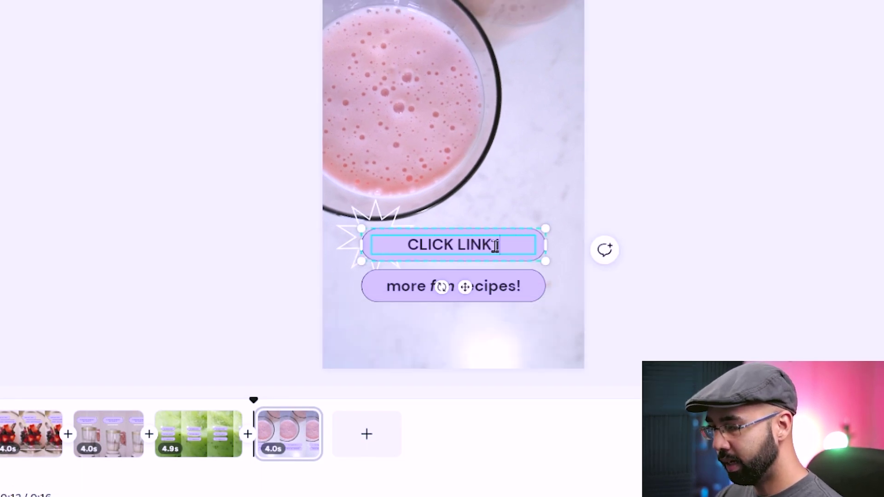
double_click(502, 288)
text(For Th)
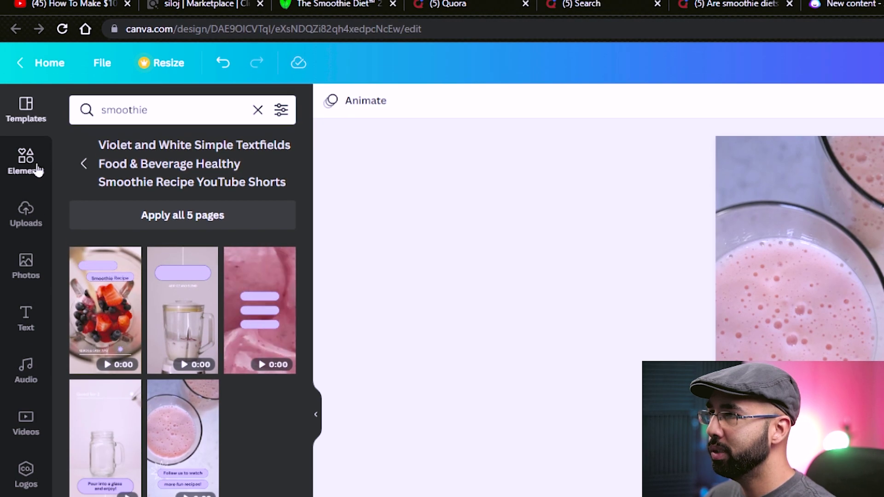
- Search the elements for "arrow" and add the white cursor arrow with the blue outline to the last page
click(25, 157)
click(190, 98)
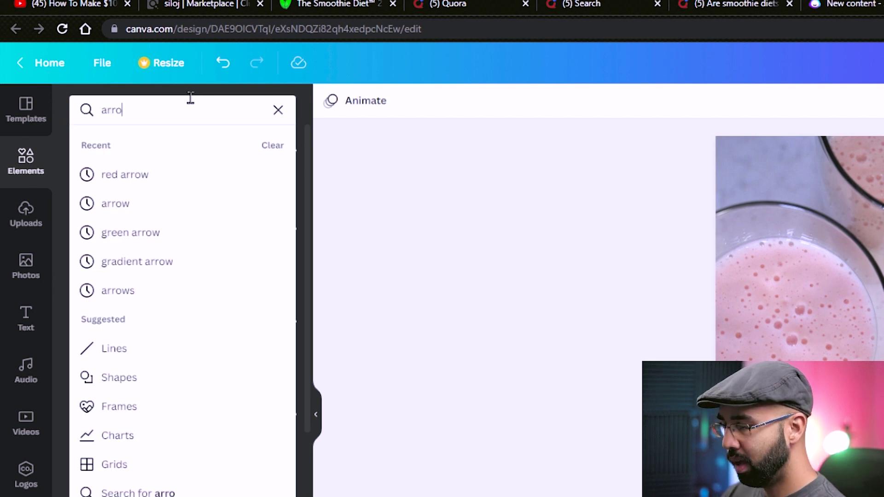
key(Return)
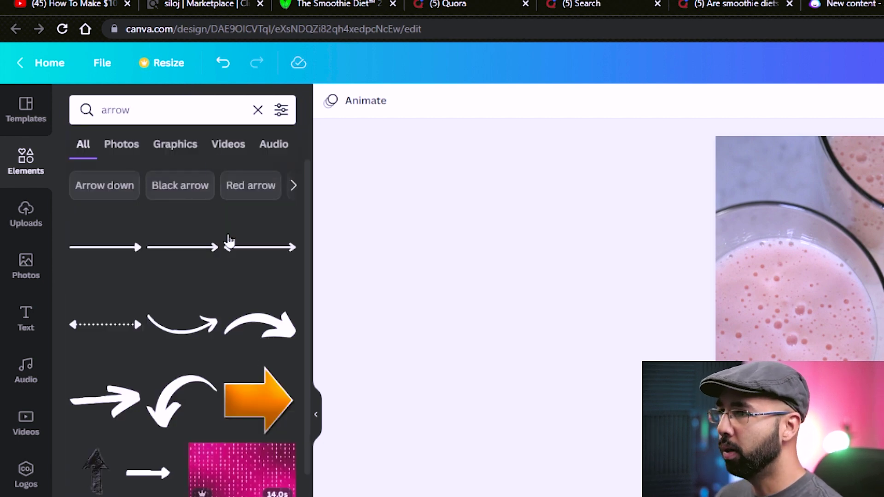
scroll(227, 240, down, 5)
click(109, 162)
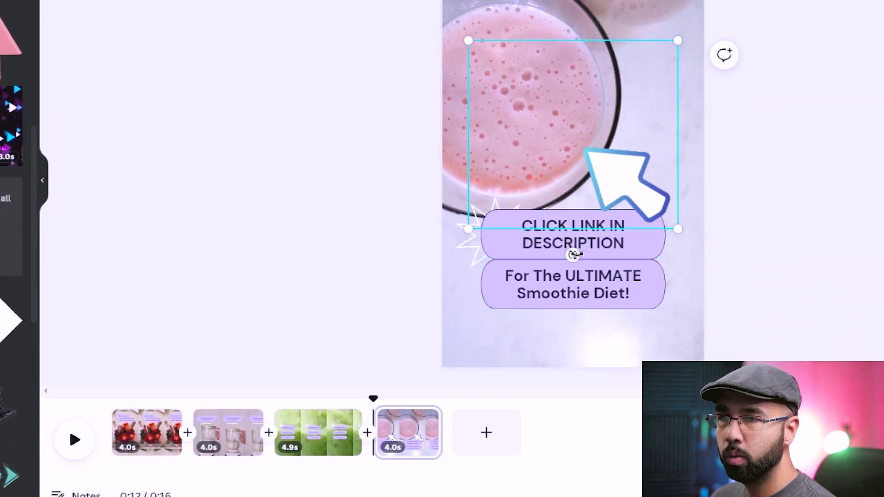
- Rotate the arrow to about -133° so that it points down at the "CLICK LINK IN DESCRIPTION" label
drag(651, 382, 720, 364)
drag(643, 249, 625, 75)
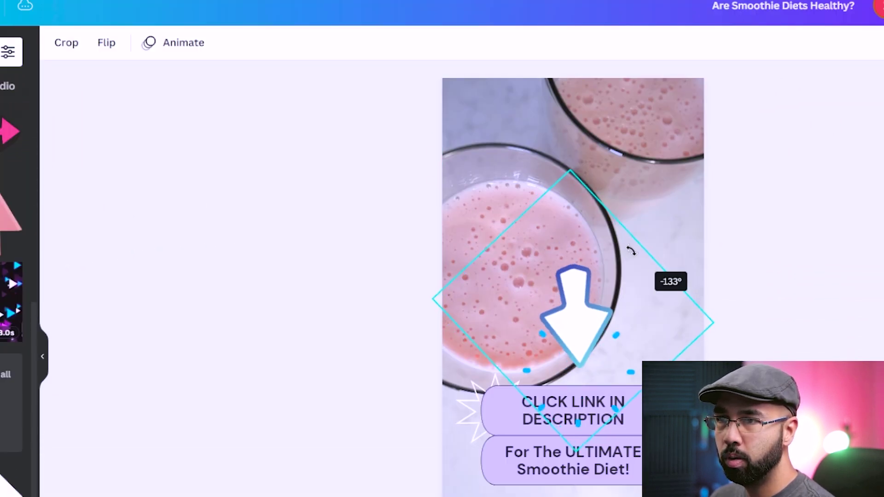
drag(631, 250, 632, 253)
click(646, 290)
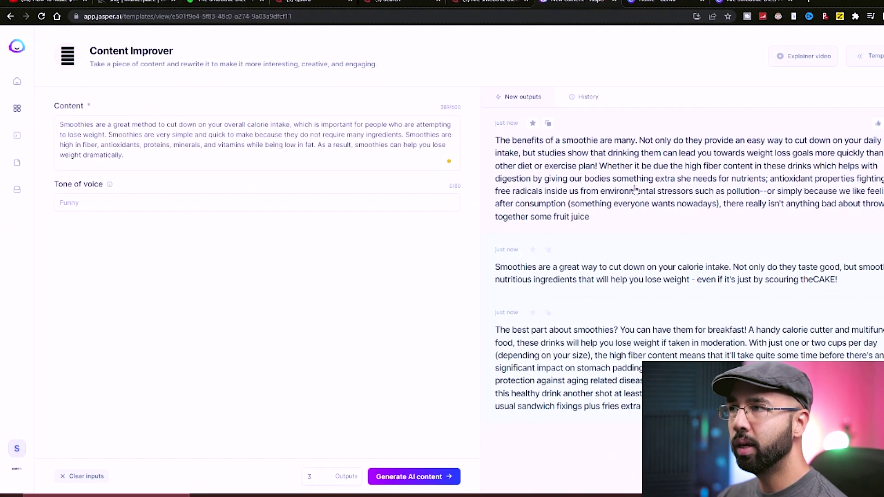
- Switch to Jasper, open the Windows Voice Recorder app and bring up the first Content Improver output as the voiceover script
key(ctrl+a)
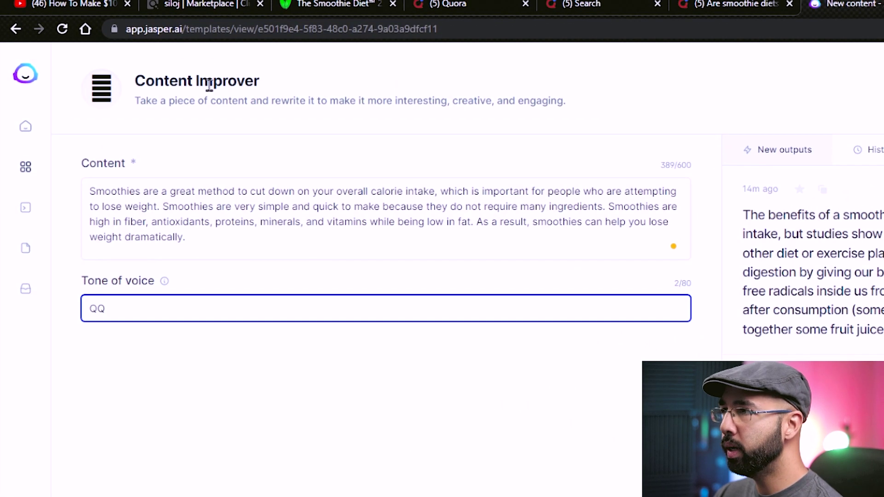
key(BackSpace)
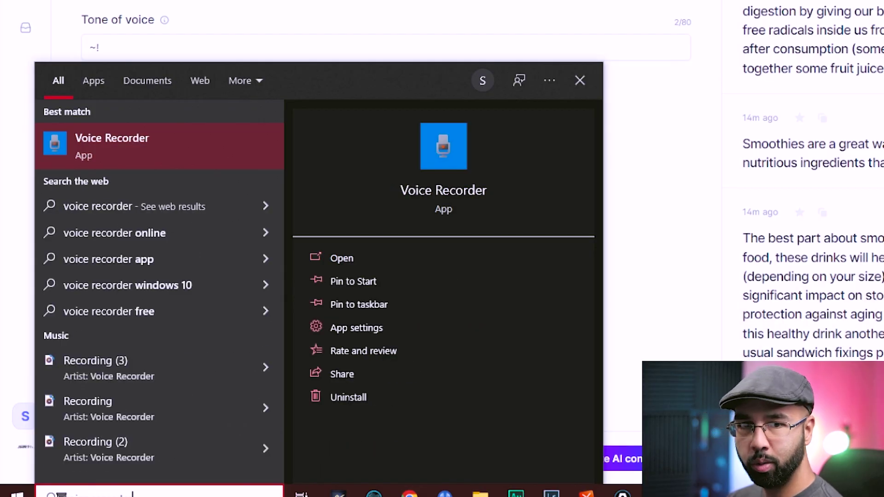
key(Return)
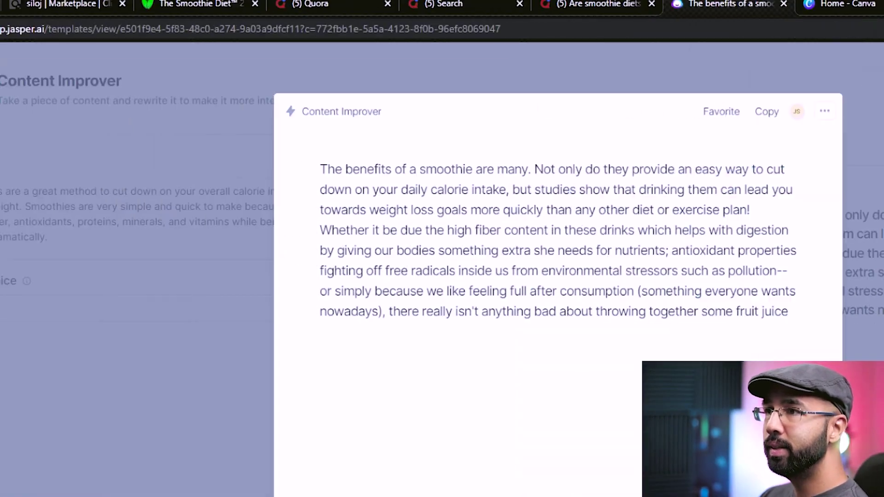
drag(547, 211, 881, 400)
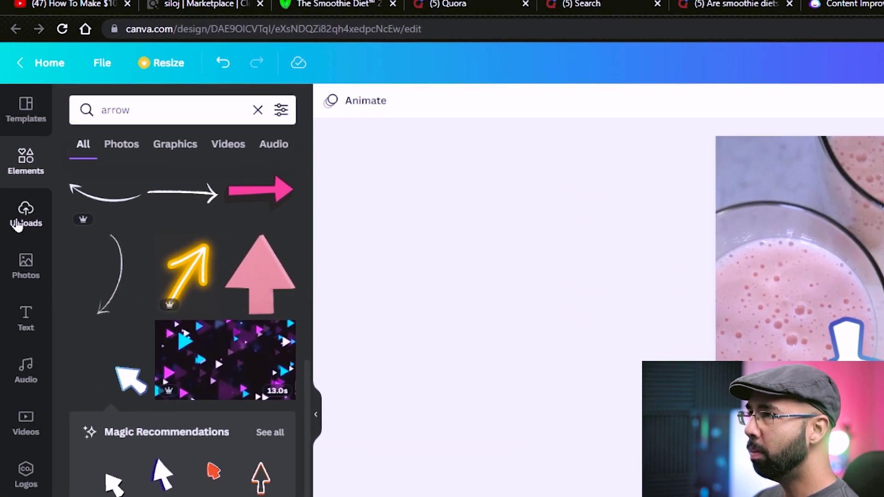
- Add an audio track to the Canva video, extend it back to the start of the first page and adjust the page timing
click(12, 143)
click(123, 145)
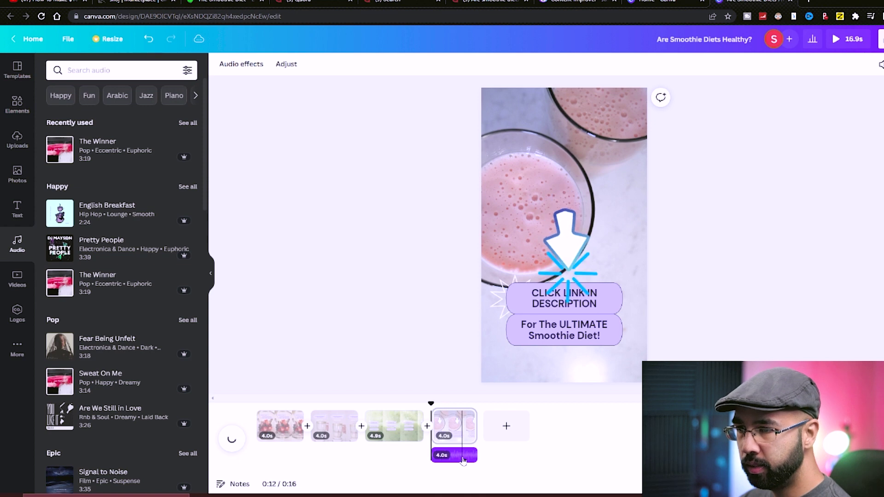
drag(432, 455, 258, 453)
drag(365, 422, 348, 427)
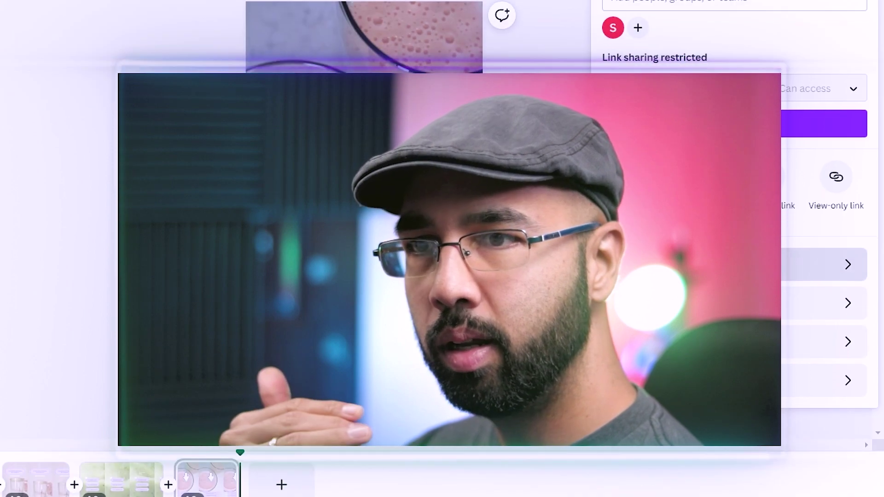
- Export the Canva video, switch to YouTube Studio and finish the title as "Are smoothies really healthy!? #shorts~!"
click(734, 401)
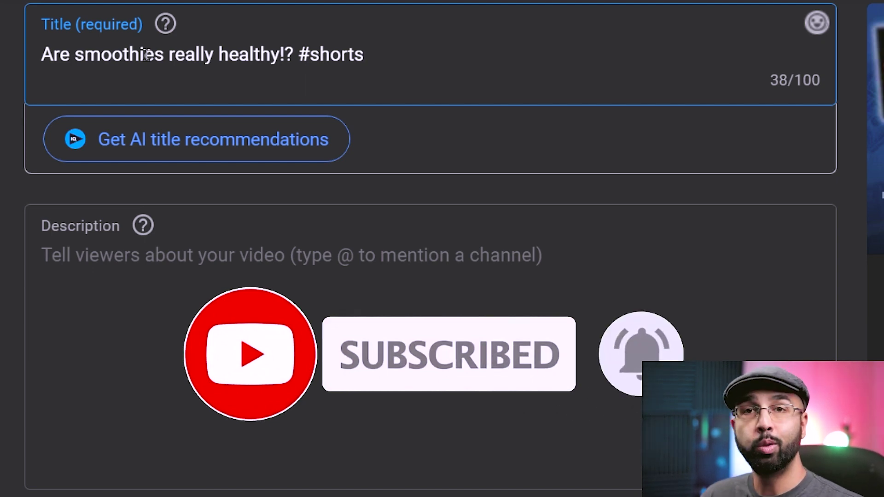
text(~)
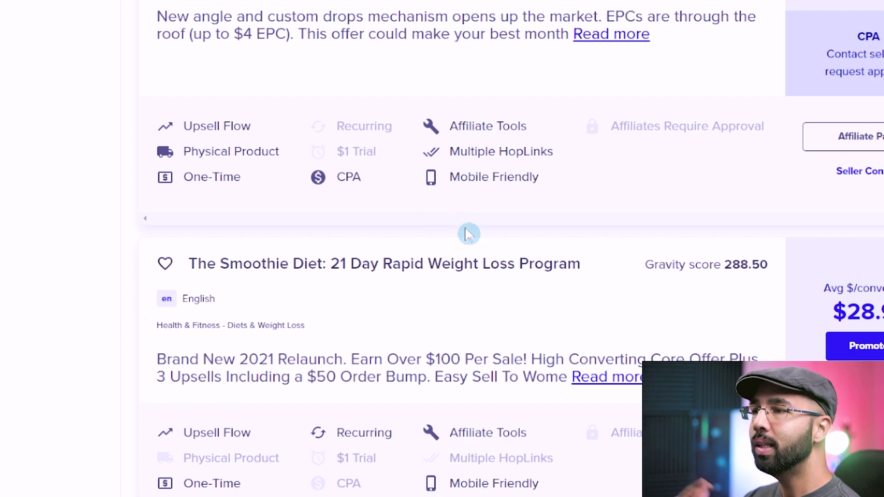
- Create a ClickBank HopLink for The Smoothie Diet: 21 Day Rapid Weight Loss Program and paste it into the YouTube description
scroll(461, 226, down, 3)
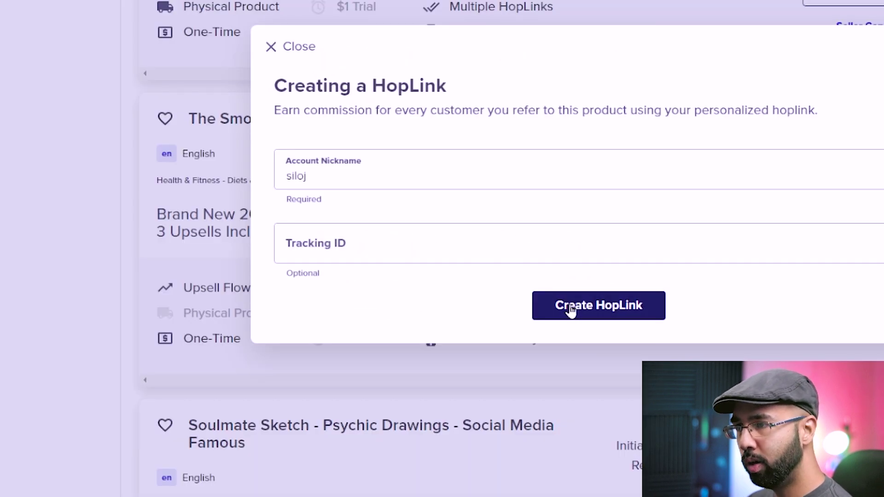
click(572, 311)
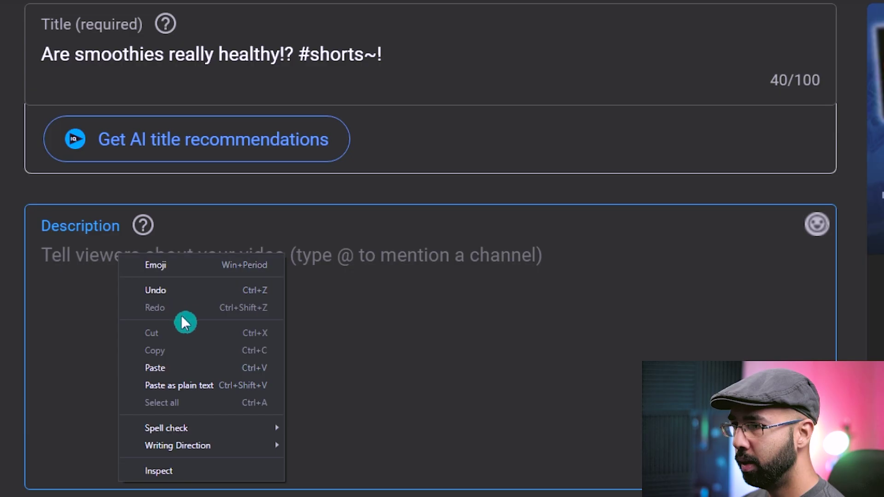
click(203, 369)
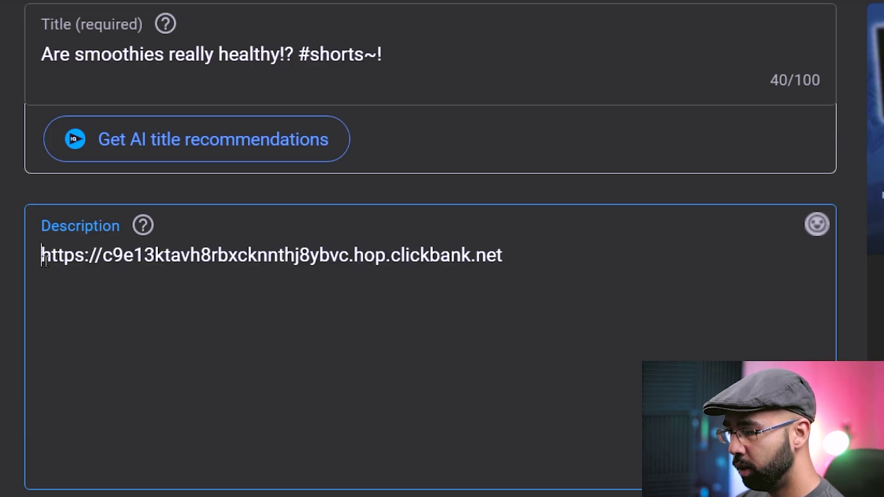
- Put the text "ULTIMATE 21- day Rapid Weight Loss Program -" in front of the affiliate link in the description
text(21 )
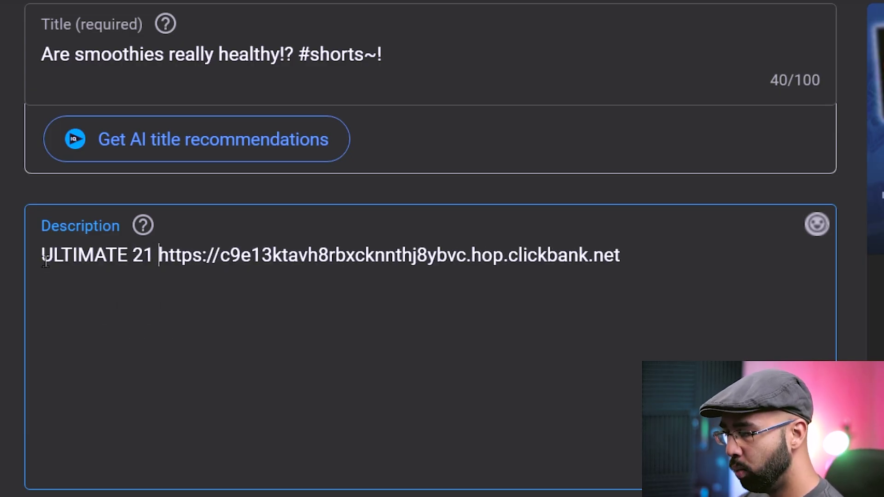
text(-day Rapid Weight Loss Program -)
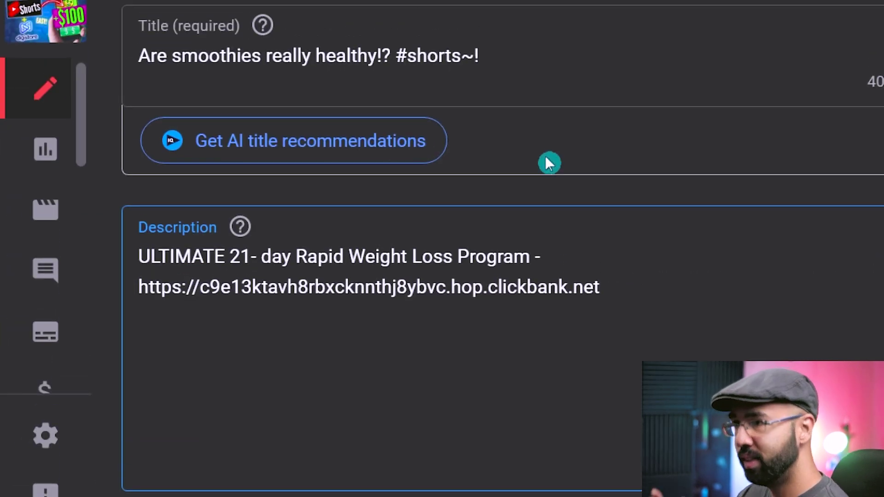
click(473, 239)
key(BackSpace)
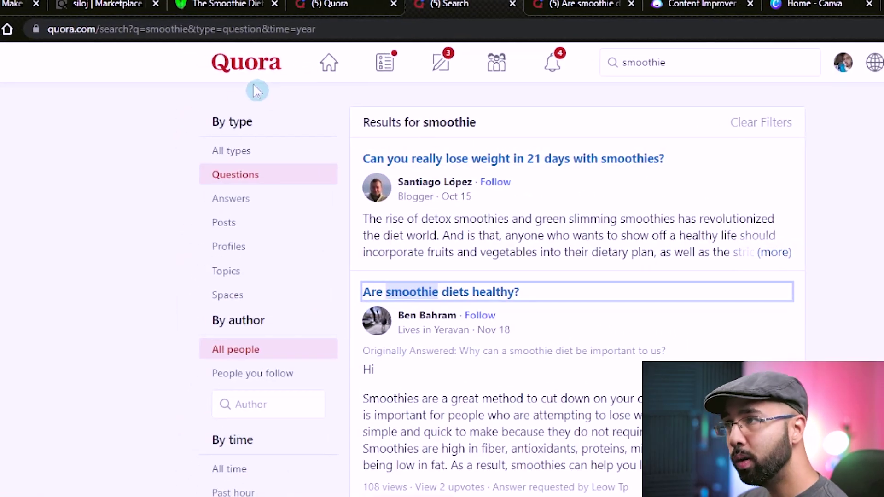
- Examine the Quora results for "smoothie" and read the answer to "What are the best smoothie recipes for weight loss?"
scroll(478, 208, down, 1)
scroll(479, 208, down, 15)
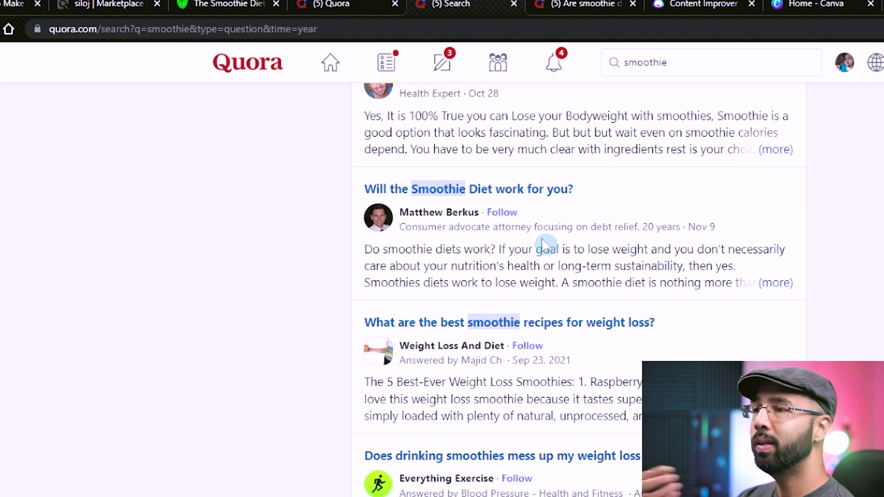
scroll(544, 245, down, 3)
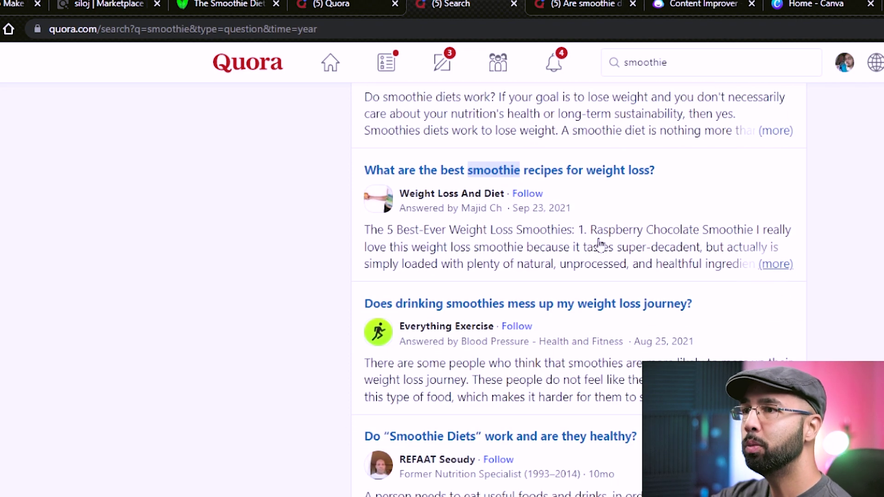
click(597, 240)
scroll(594, 248, down, 12)
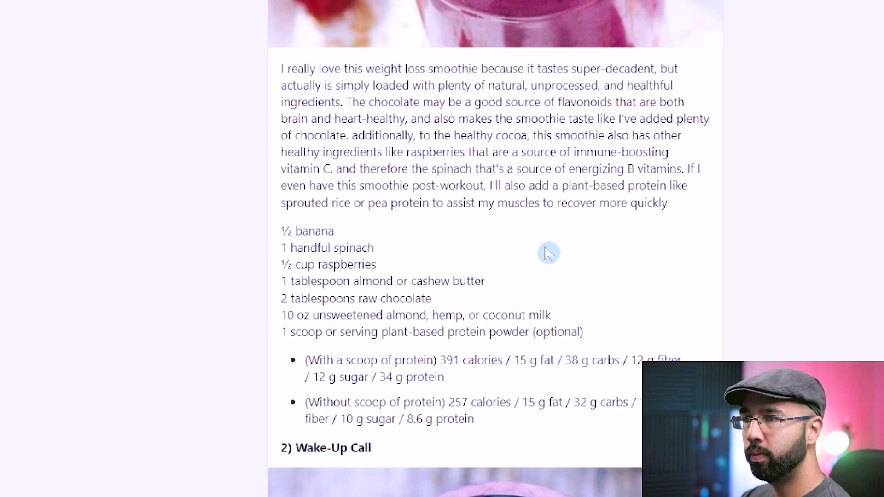
scroll(548, 253, down, 1)
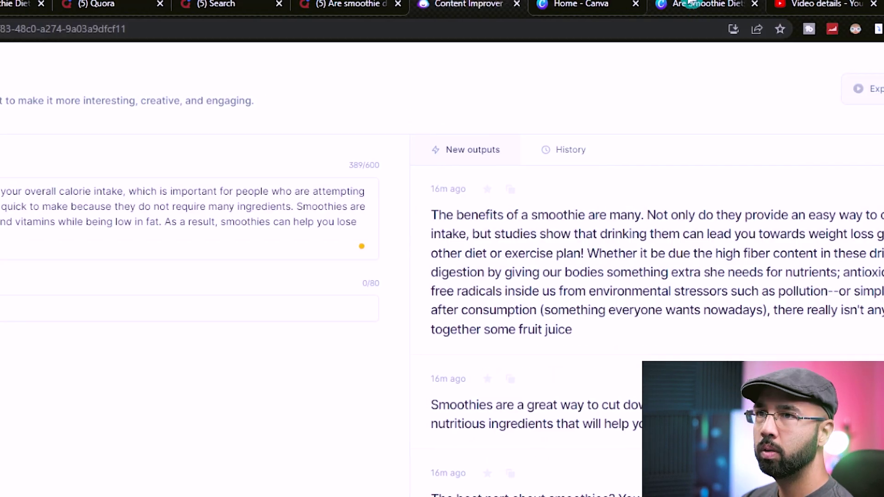
- Review the Canva design, the smoothie Shorts found on YouTube and The Smoothie Diet sales page
click(690, 4)
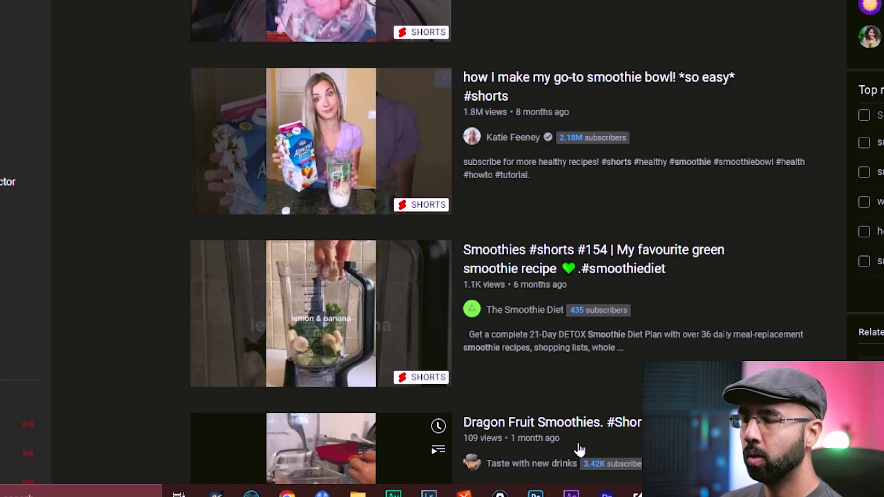
scroll(508, 415, up, 7)
scroll(508, 417, up, 4)
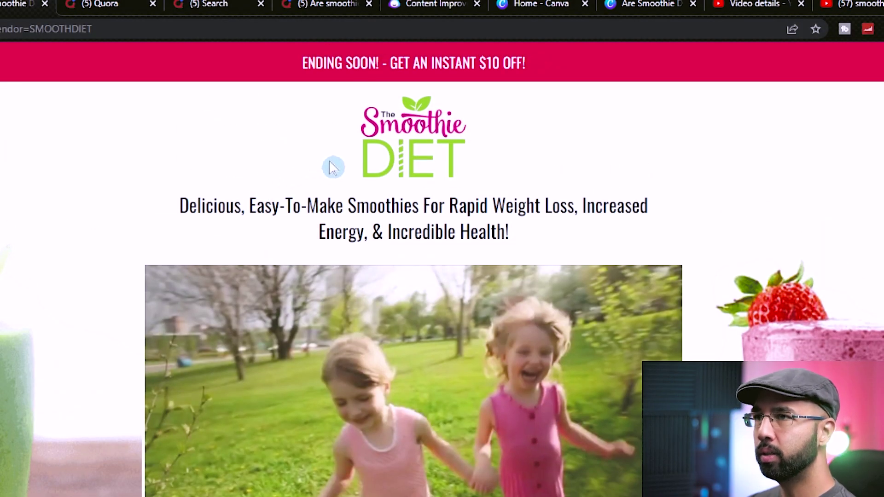
scroll(378, 194, down, 5)
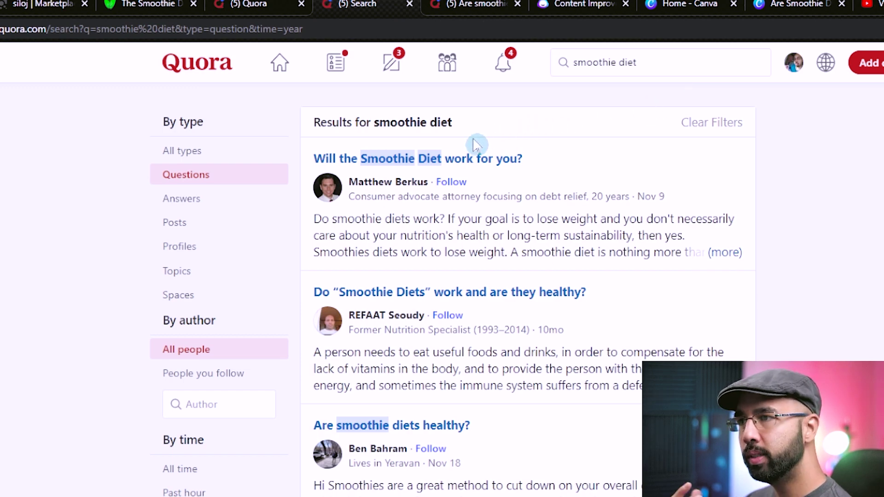
- Open the question "What is a weight loss smoothie diet?" from Quora's "smoothie diet" results, look through its answers and start an answer
scroll(502, 258, down, 10)
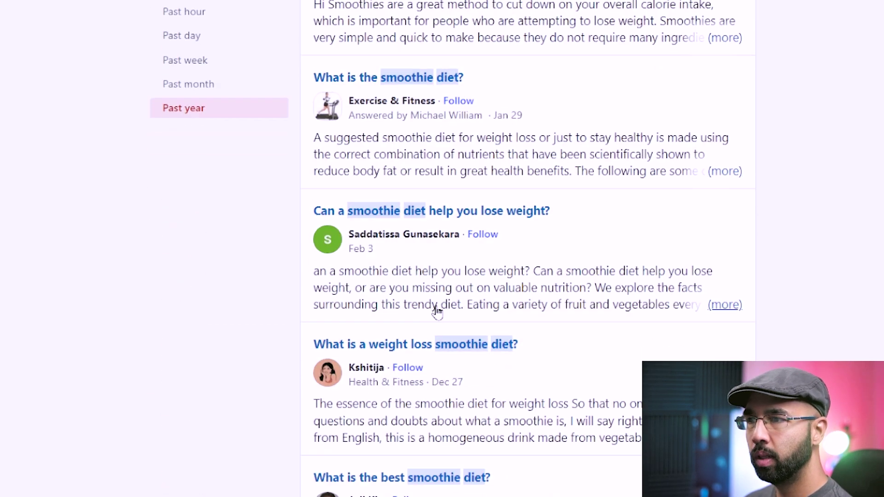
click(436, 267)
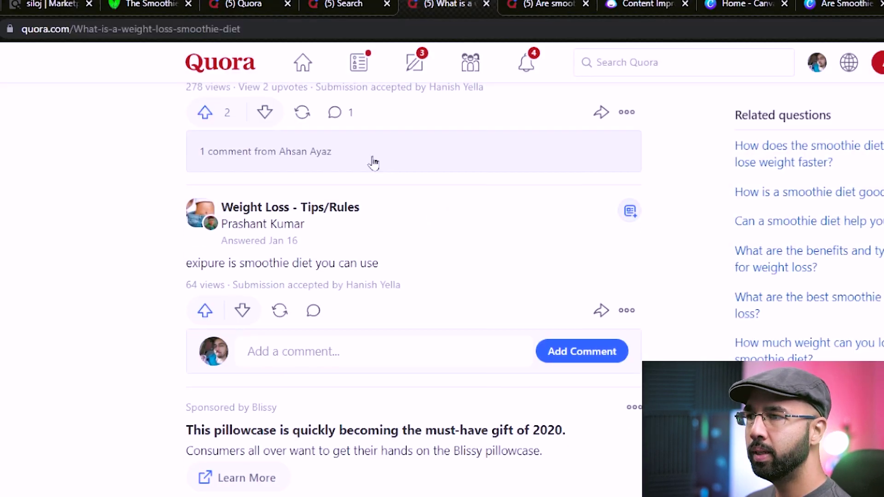
scroll(382, 157, down, 5)
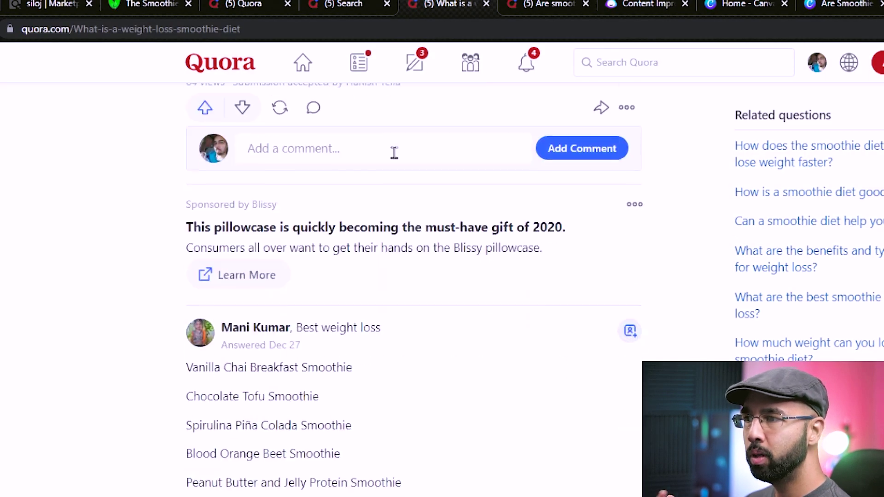
scroll(458, 231, down, 2)
scroll(451, 235, up, 10)
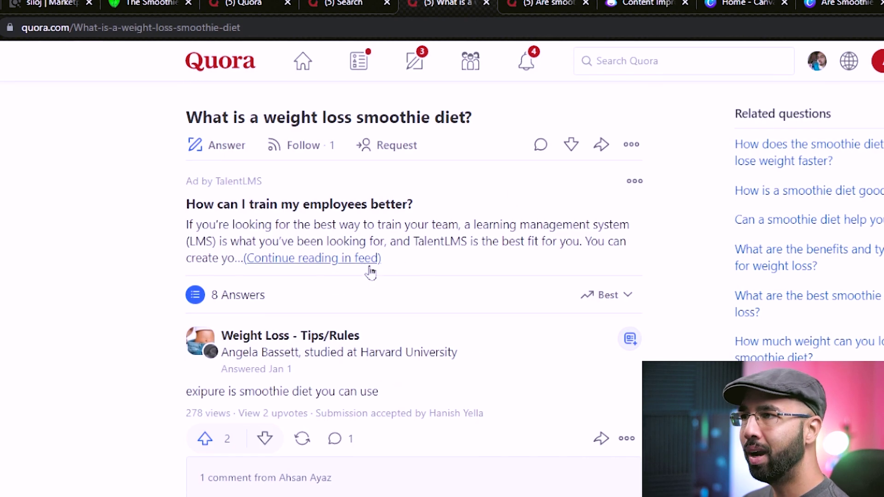
click(219, 147)
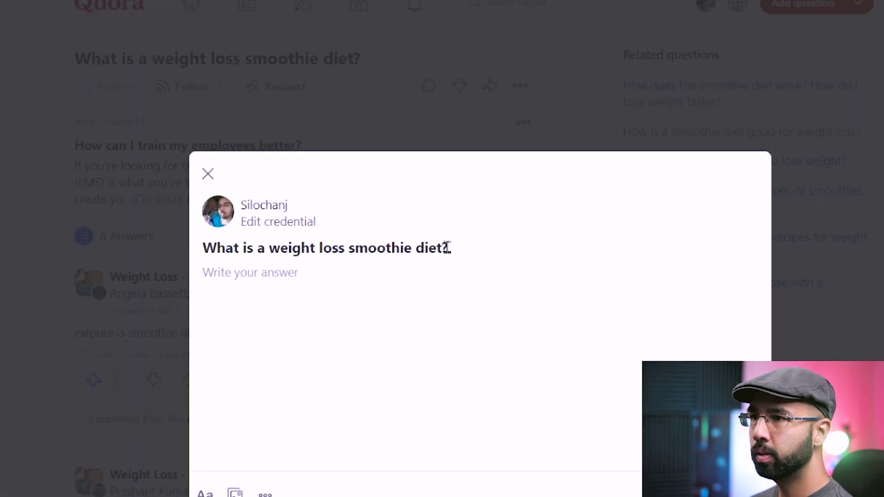
- Copy the question "What is a weight loss smoothie diet?" and open the Quora Answers template in Jasper
drag(446, 248, 203, 249)
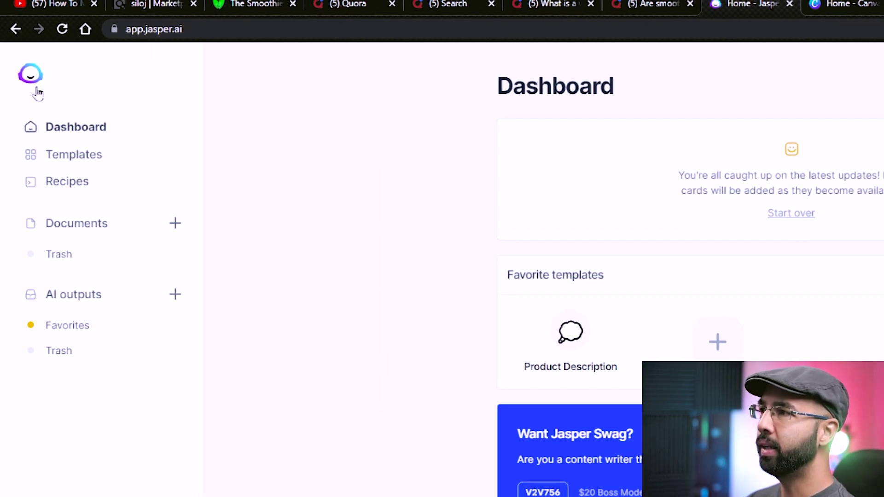
click(68, 155)
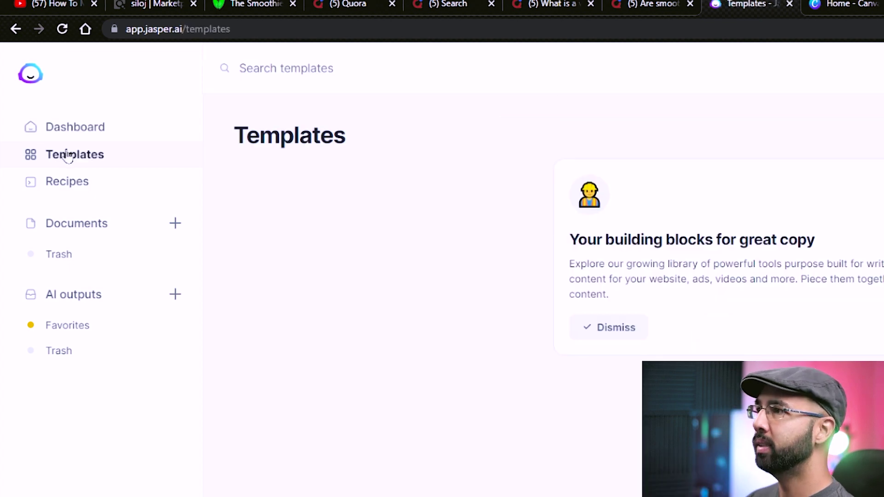
click(753, 394)
scroll(654, 430, down, 8)
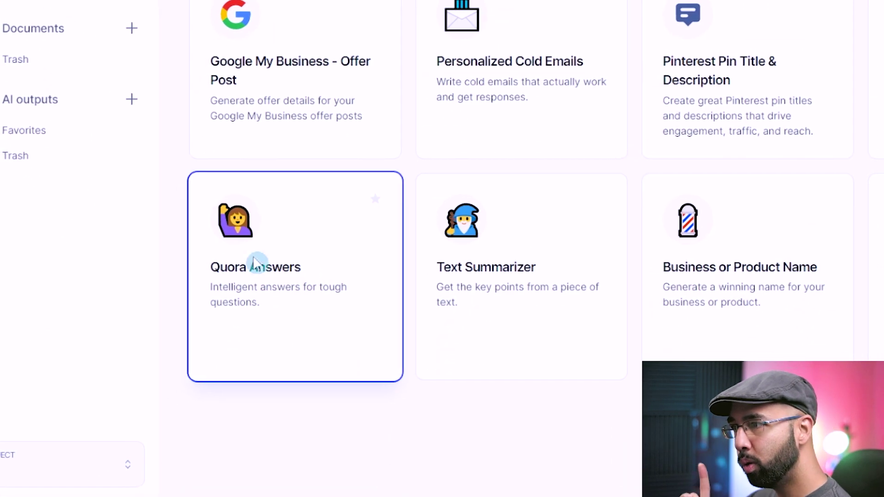
click(219, 312)
- Paste the copied question into the Quora Answers template and generate answers
click(131, 3)
right_click(131, 2)
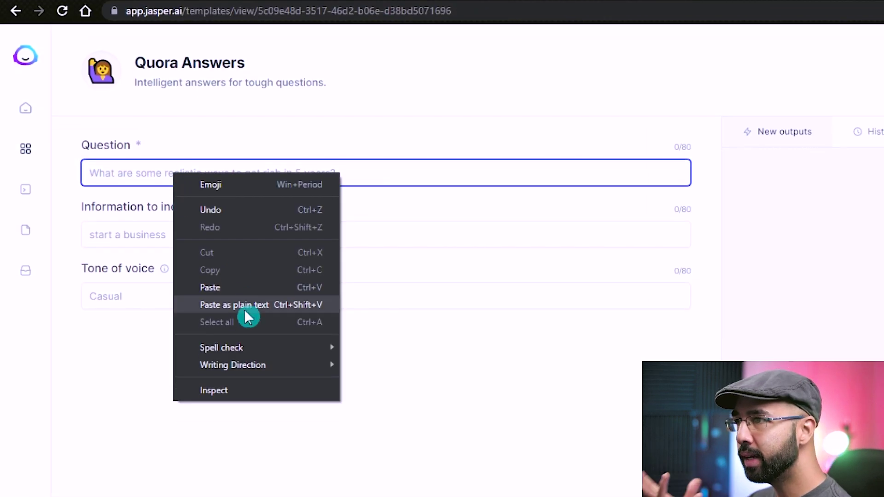
click(193, 78)
click(593, 459)
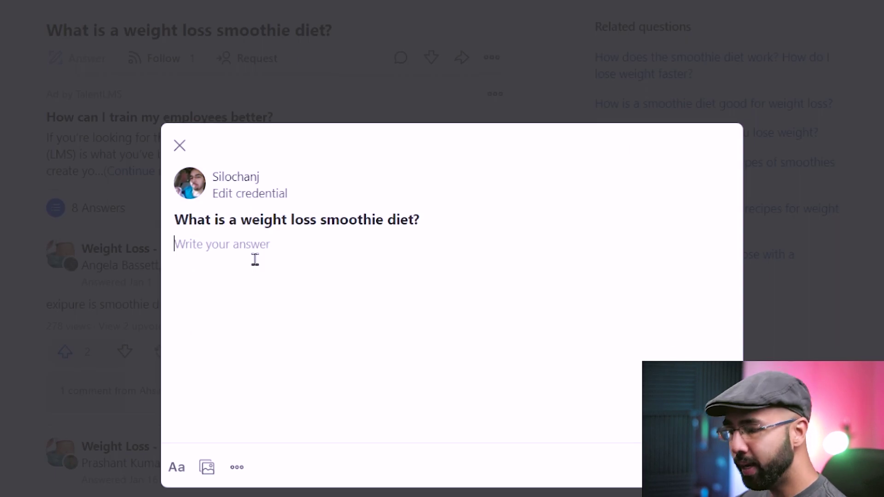
- Fill the Quora answer with the generated weight loss smoothie diet text and end it with "Find out if the smoothie diet ACTUALLY Works:"
text(There is no one definitive weight loss smoothie diet. However, most weight loss smoothie diets involve replacing one or more meals per day with a smoothie made primarily of fruits and vegetables.  The goal is to consume fewer calories than you would if you ate solid foods, while still getting the nutrients your body needs. Smoothies can be a great way to do that because they're easy to digest and tend to be high in fiber and water content. Plus, they're convenient for on-the-go meals.)
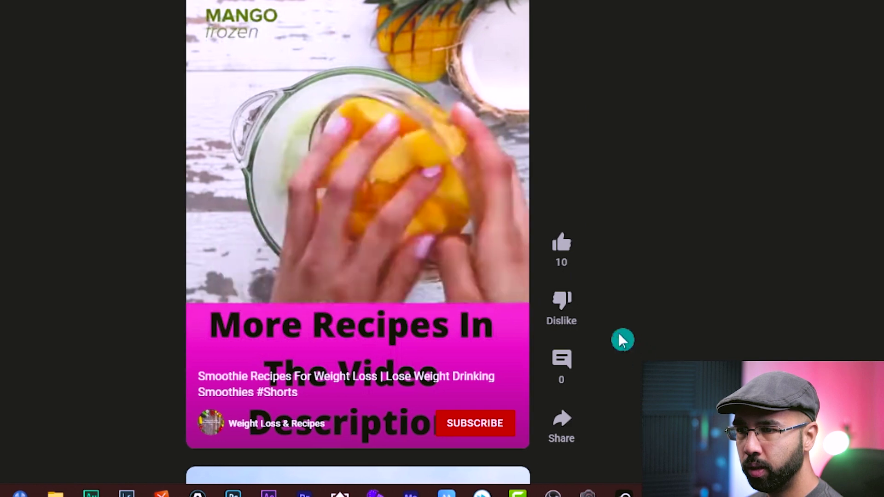
- Copy the share link of the YouTube Short "Smoothie Recipes For Weight Loss" and paste it at the end of the Quora answer
click(563, 420)
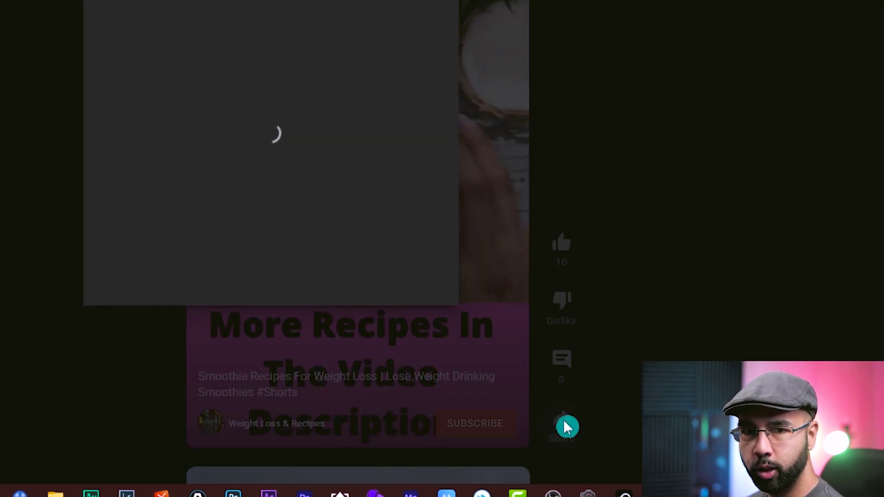
click(409, 254)
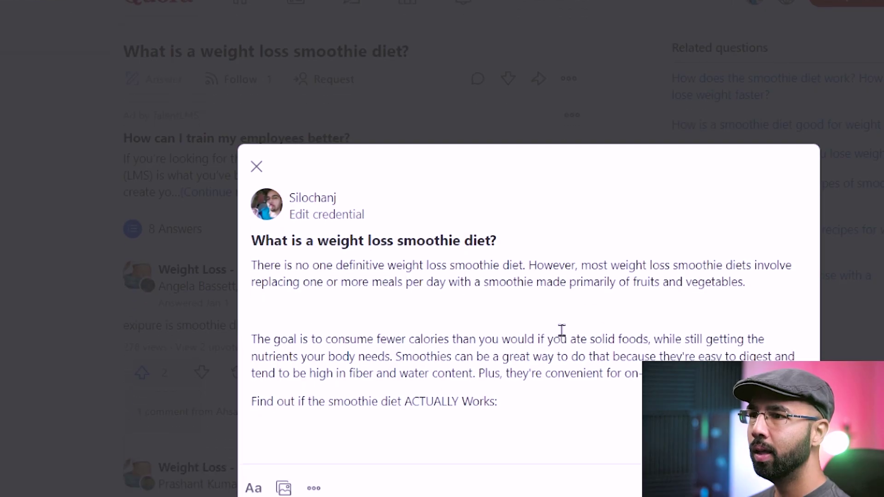
right_click(519, 261)
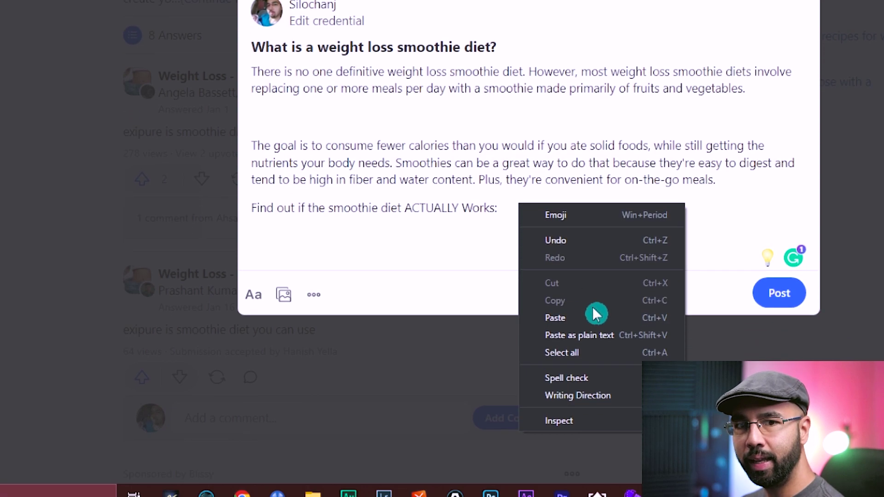
click(595, 318)
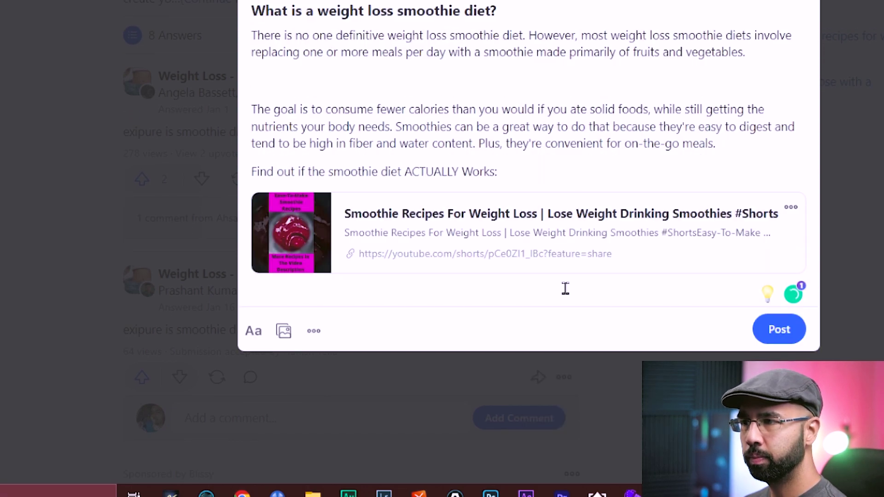